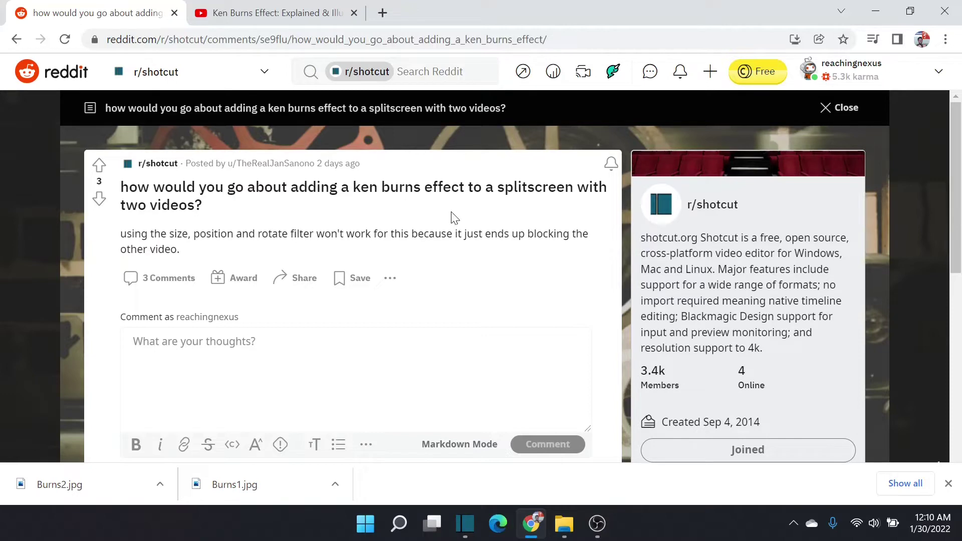
- Watch the Ken Burns Effect explainer on YouTube up to 0:26, then return to Shotcut
left_click(273, 16)
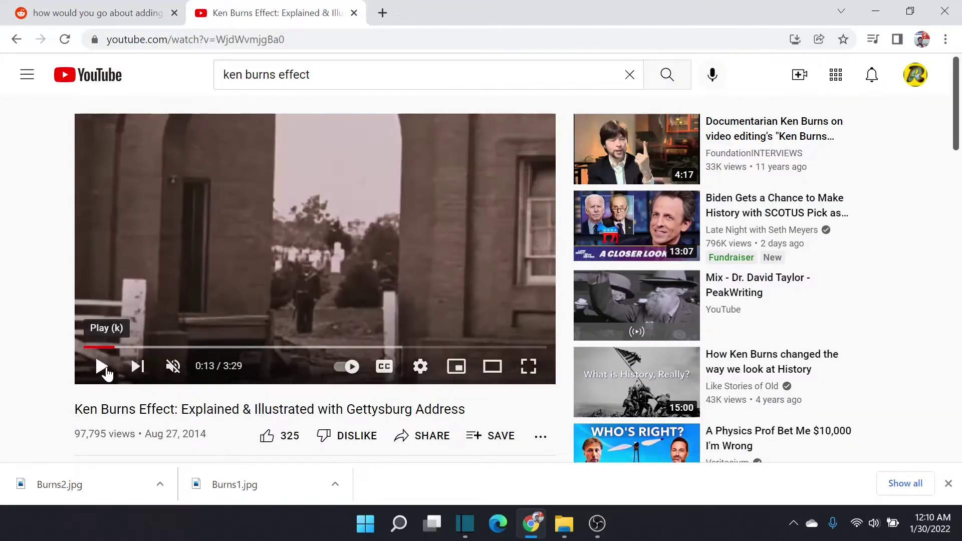
left_click(102, 366)
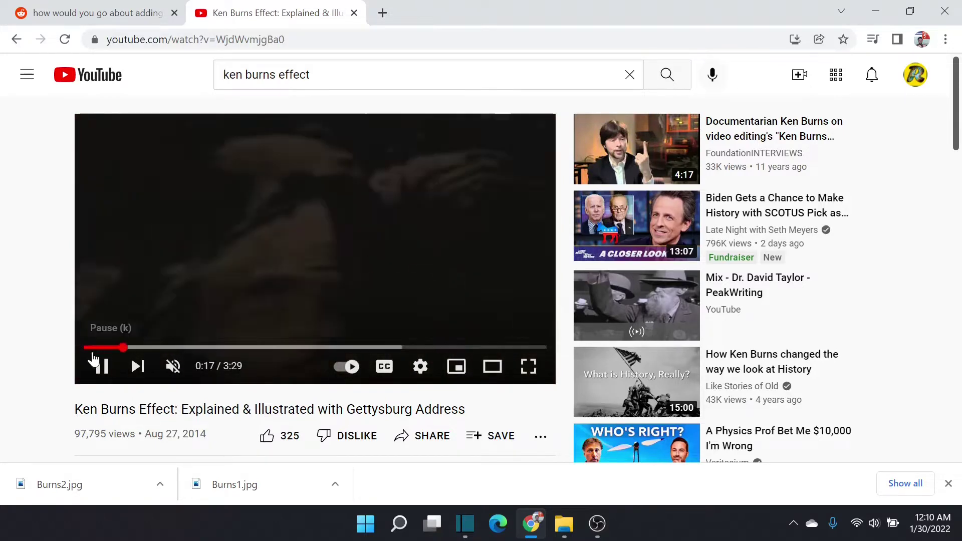
left_click(102, 366)
left_click(101, 374)
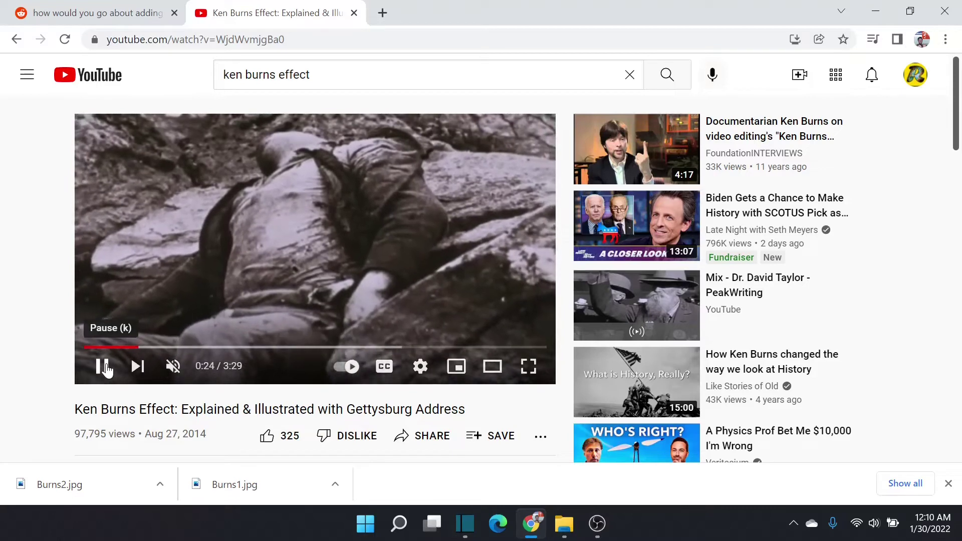
left_click(103, 368)
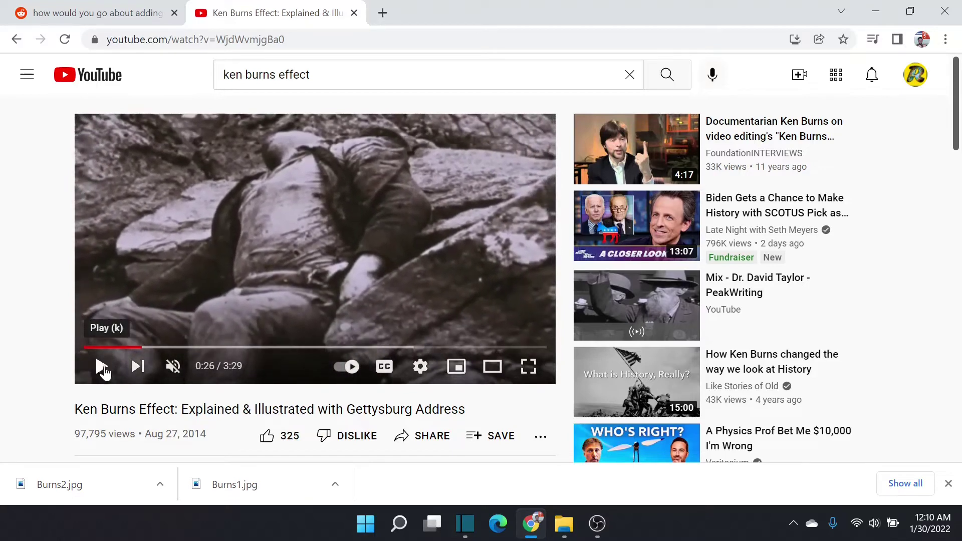
left_click(466, 531)
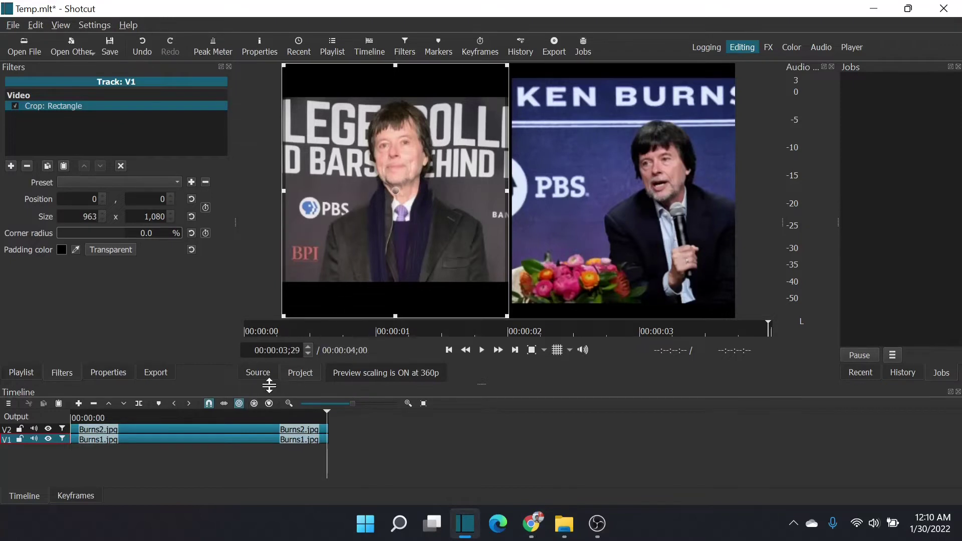
left_click(76, 419)
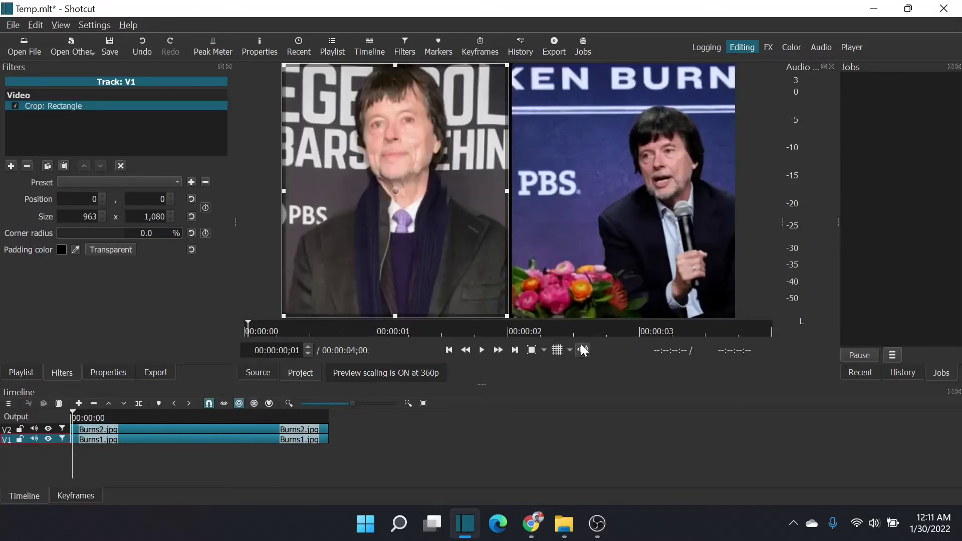
left_click(481, 349)
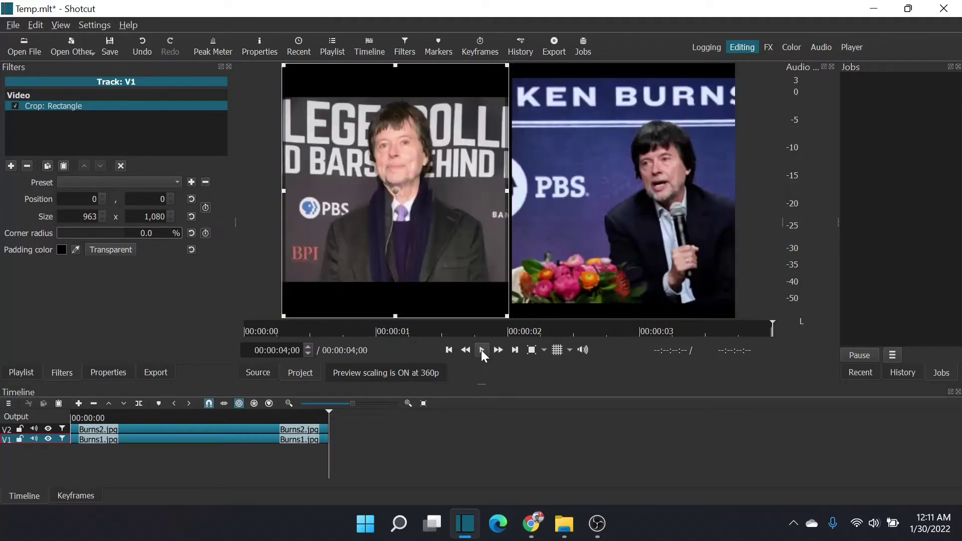
left_click(219, 437)
- Undo the old clips and place Burns2.jpg on V2 and Burns1.jpg on V1, both starting at 0
key("ctrl+z")
key("ctrl+z")
key("ctrl+z")
key("ctrl+z")
left_click(20, 372)
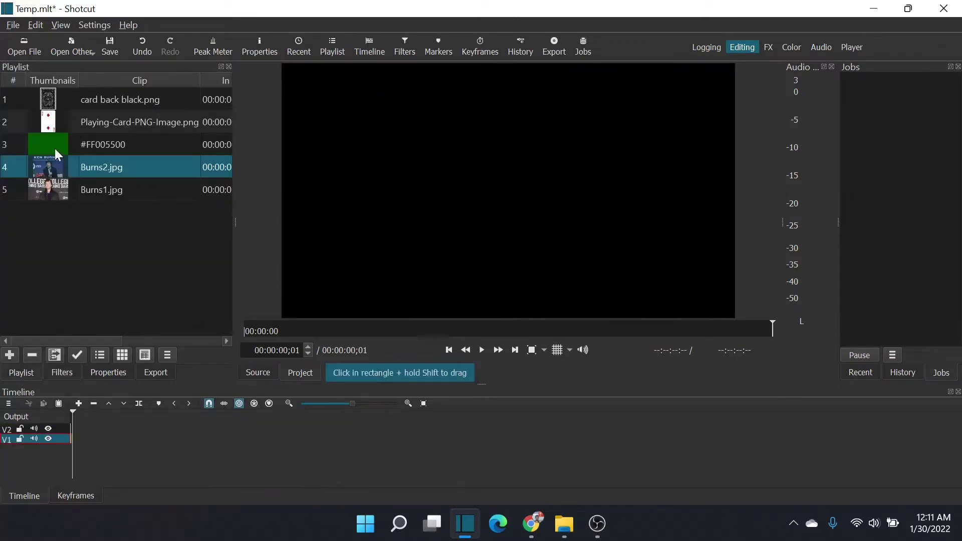
left_click_drag(60, 164, 112, 434)
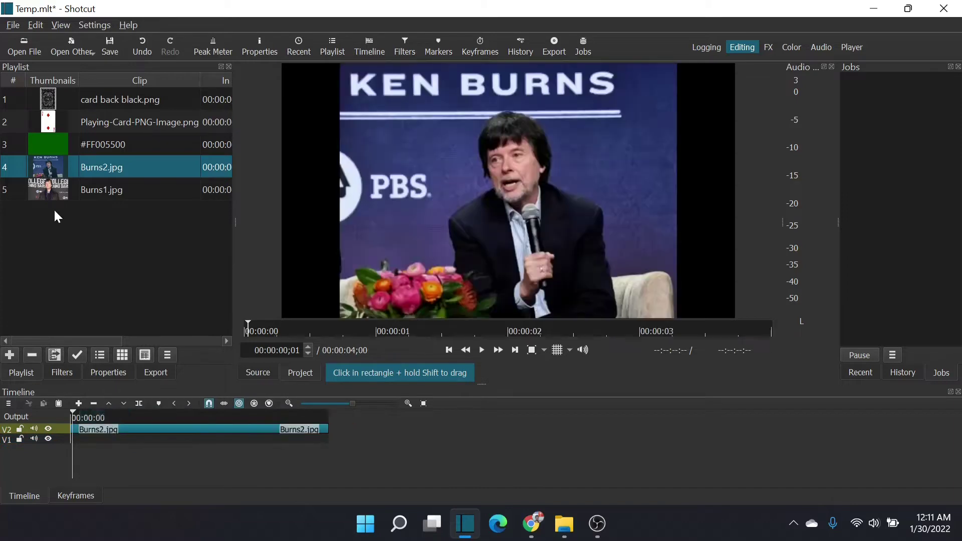
left_click(69, 188)
left_click_drag(62, 189, 105, 439)
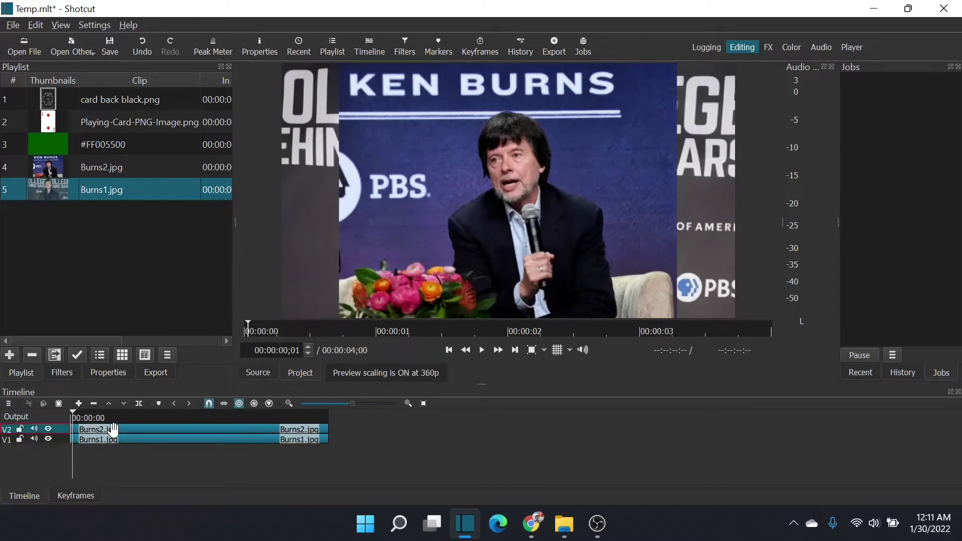
- Select the Burns2.jpg clip and look through track V2's options without changing anything
left_click(114, 430)
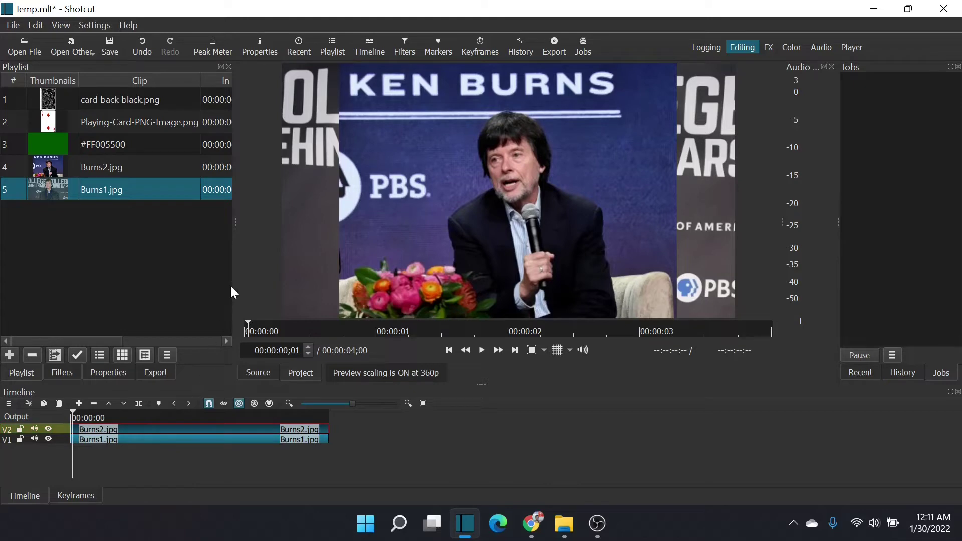
right_click(59, 428)
mouse_move(149, 436)
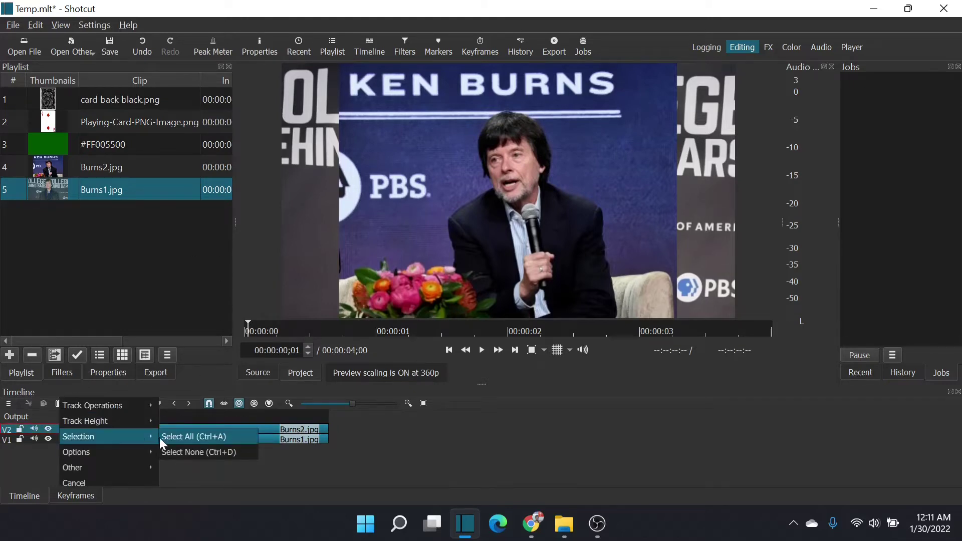
left_click(60, 429)
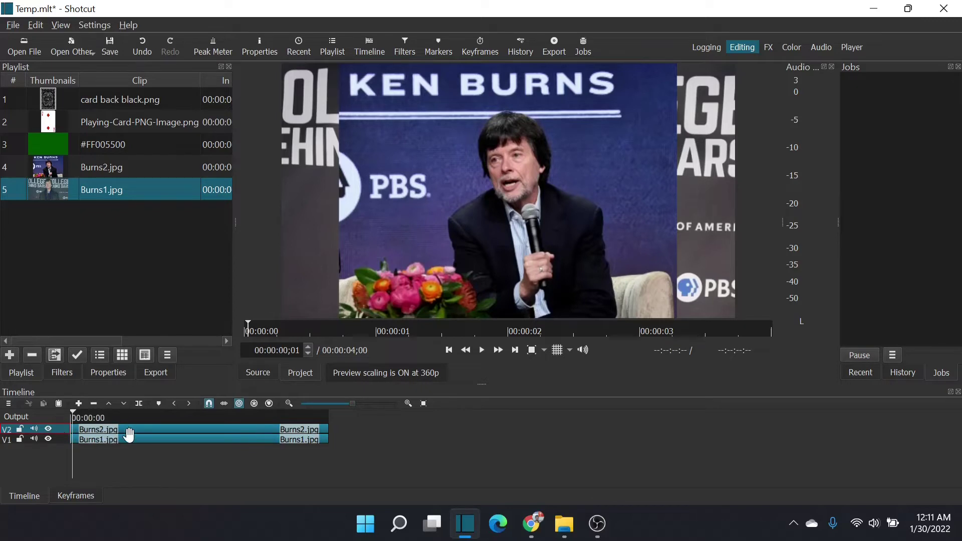
right_click(59, 428)
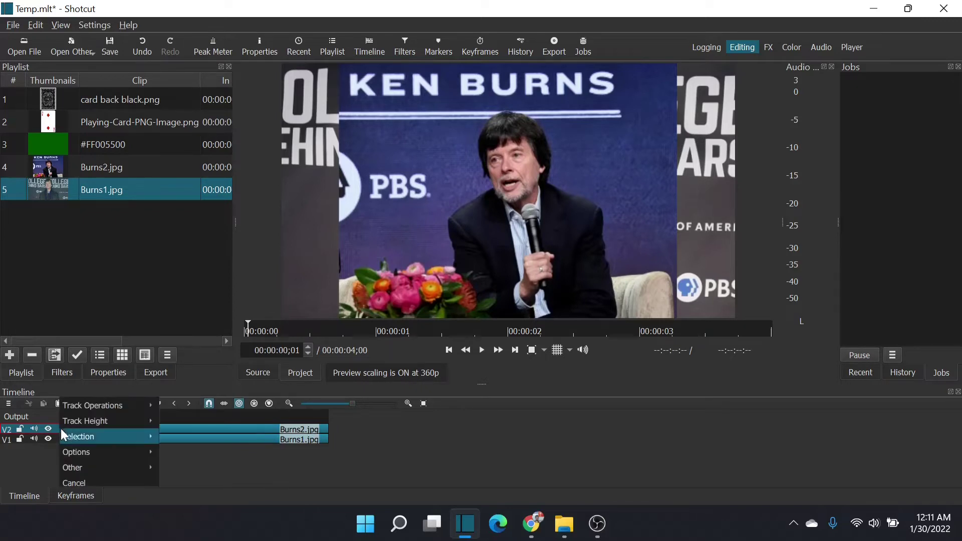
mouse_move(87, 417)
left_click(58, 429)
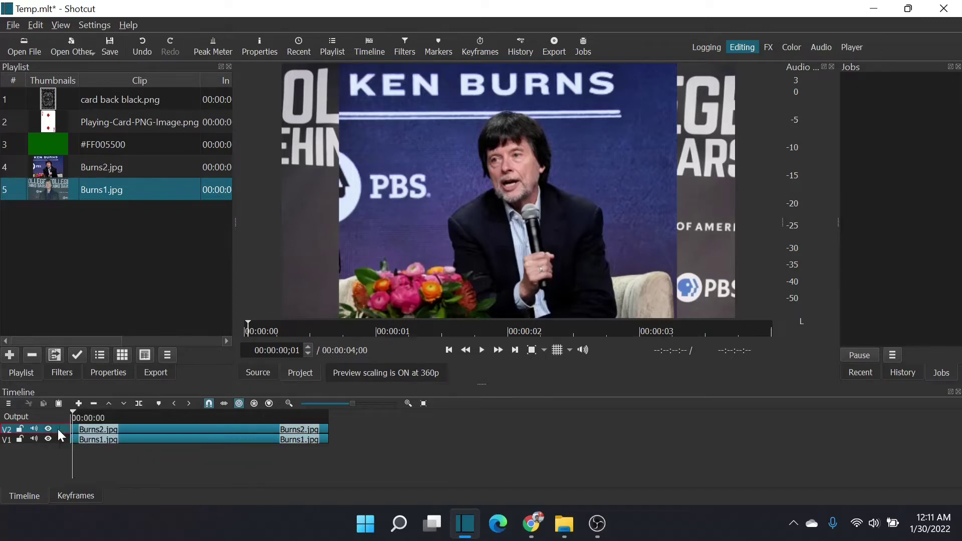
- Add a Crop: Rectangle filter to track V2, cropping to the right half (951,0, 969×1080)
left_click(61, 373)
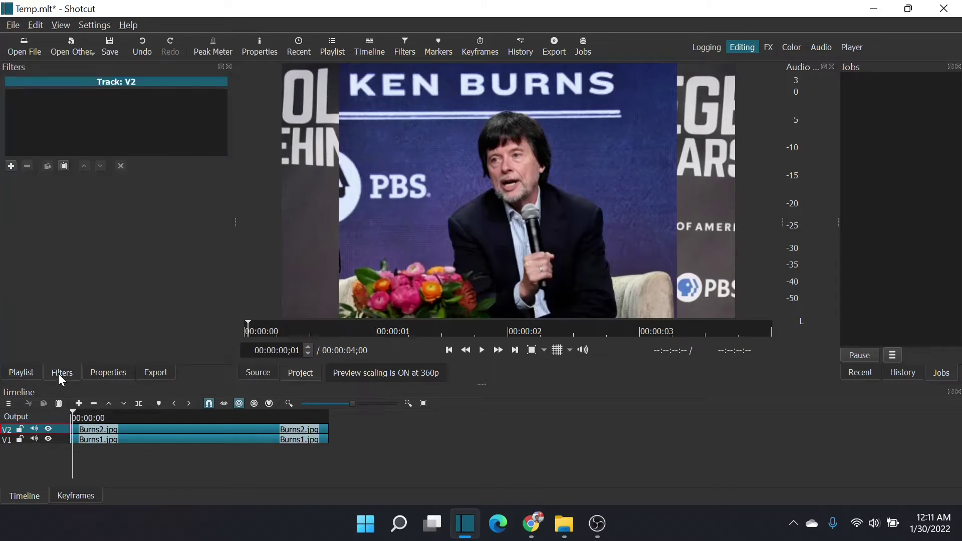
left_click(11, 166)
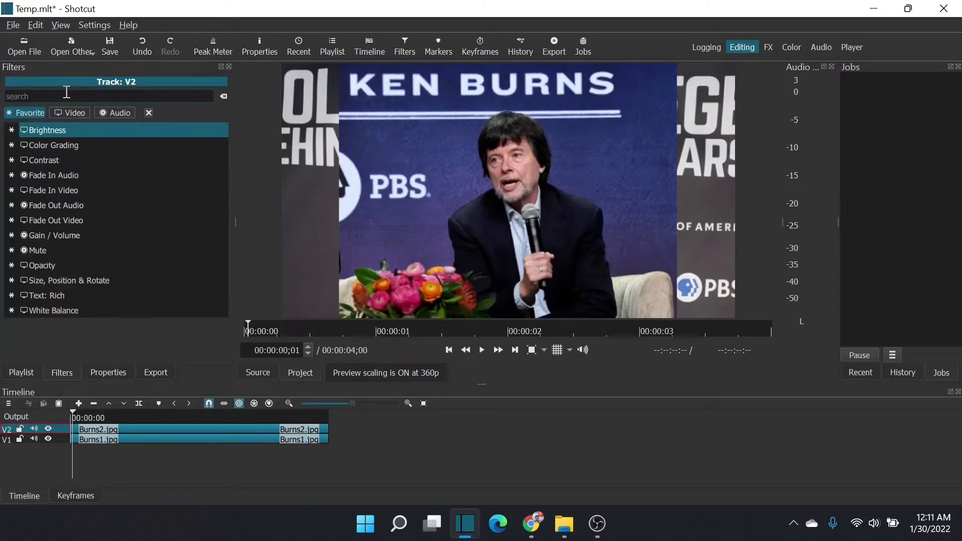
type("crop")
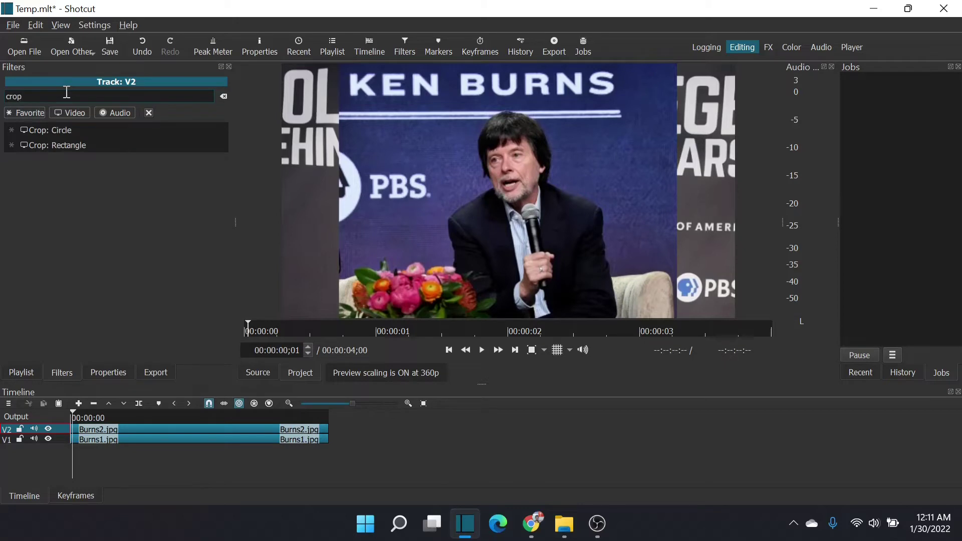
left_click(68, 146)
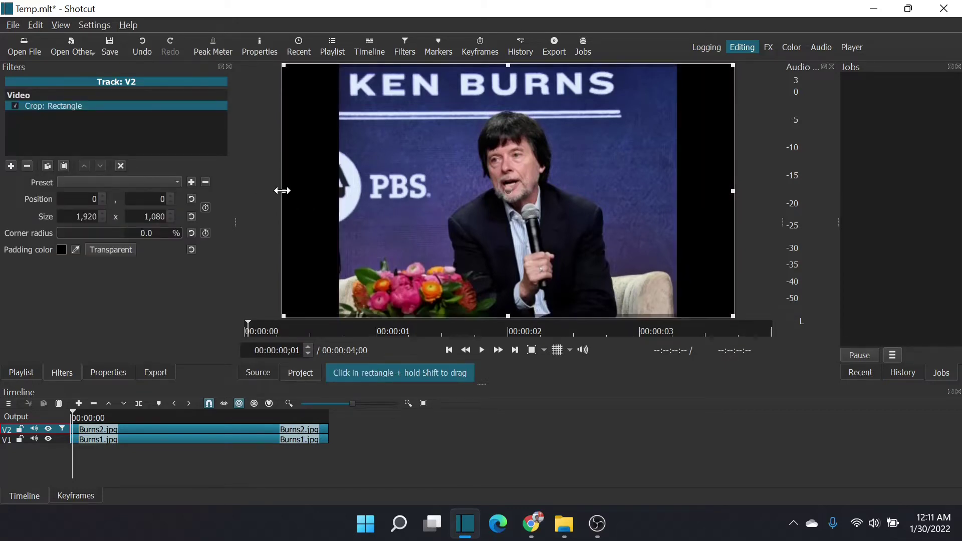
left_click_drag(282, 190, 524, 191)
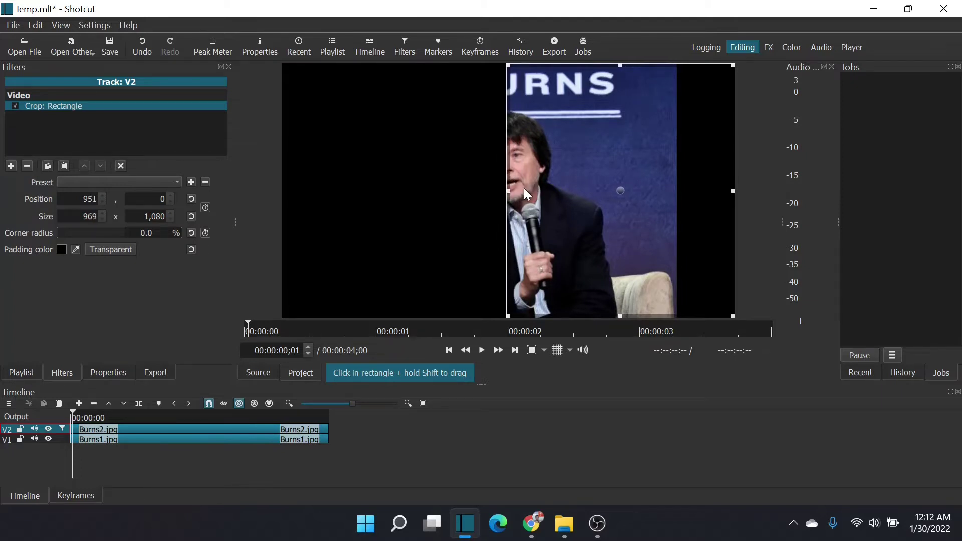
left_click(63, 442)
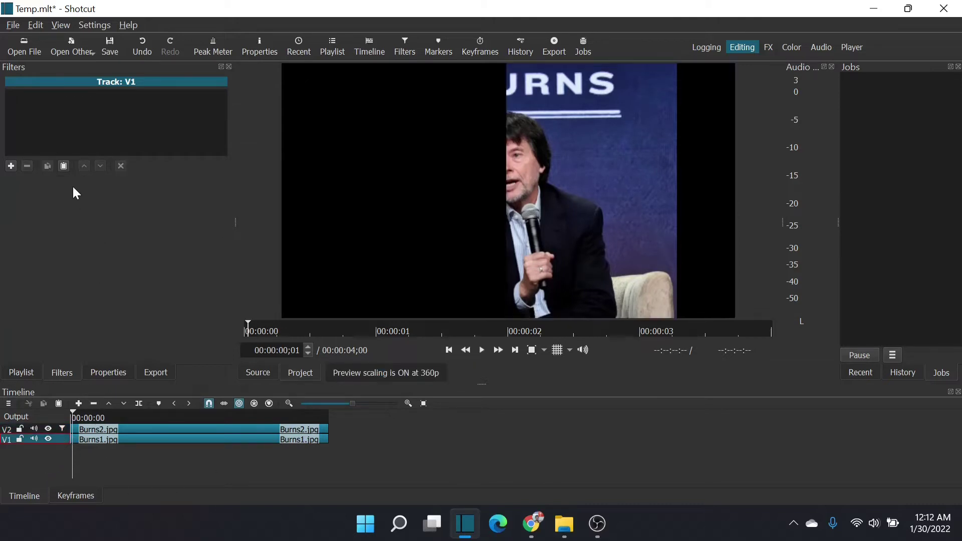
- Select track V1 and remove the mistakenly added Copy Channel filter
left_click(66, 439)
left_click(11, 166)
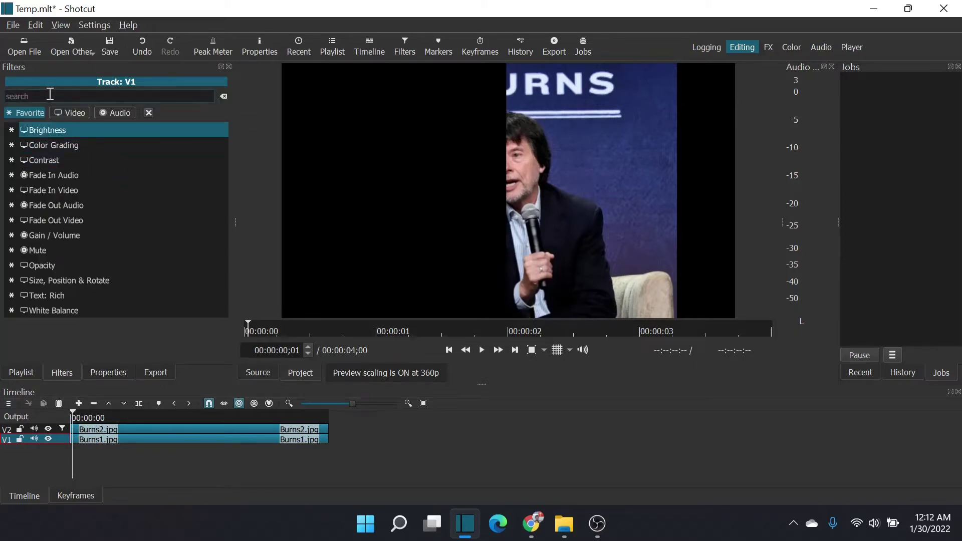
type("cop")
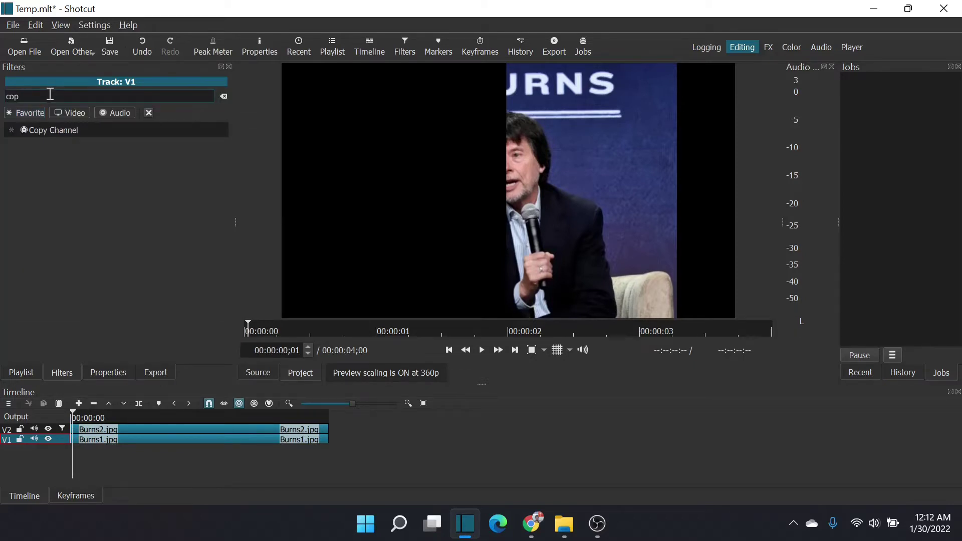
left_click(50, 131)
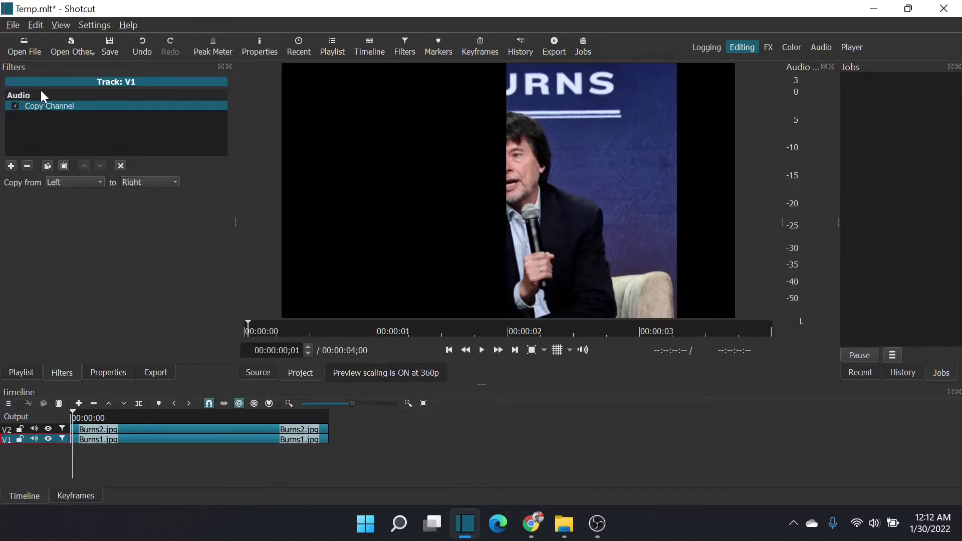
left_click(27, 165)
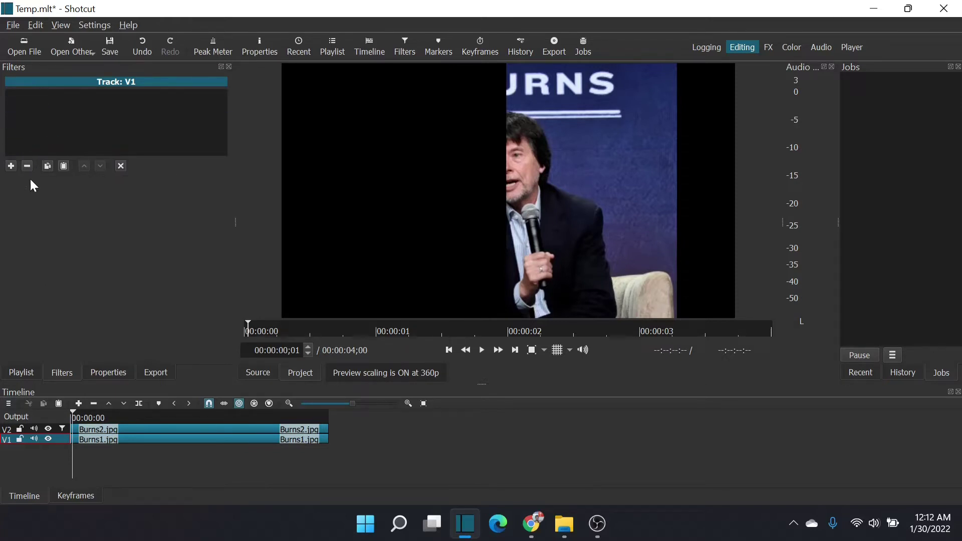
- Add a Crop: Rectangle filter to track V1, cropping to the left half (0,0, 944×1080)
left_click(11, 166)
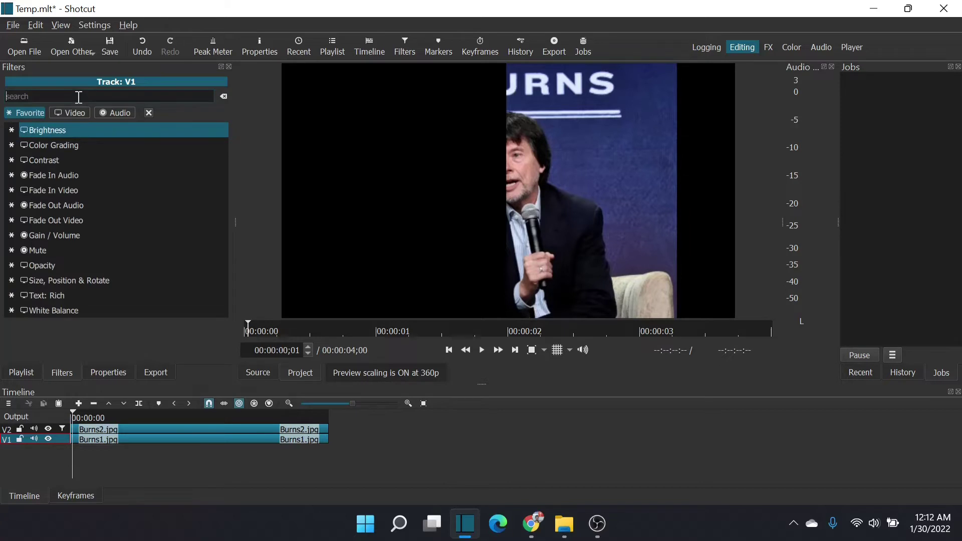
type("crop")
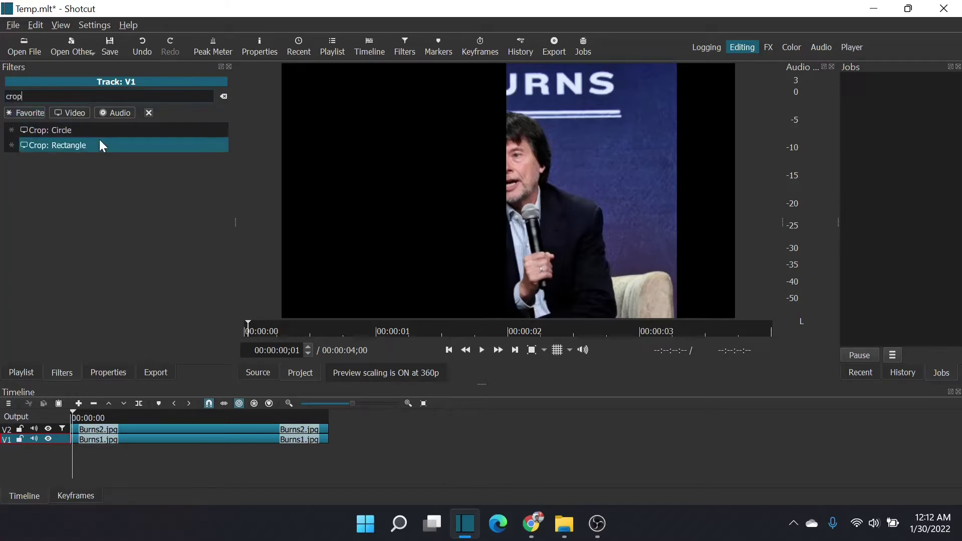
left_click(85, 145)
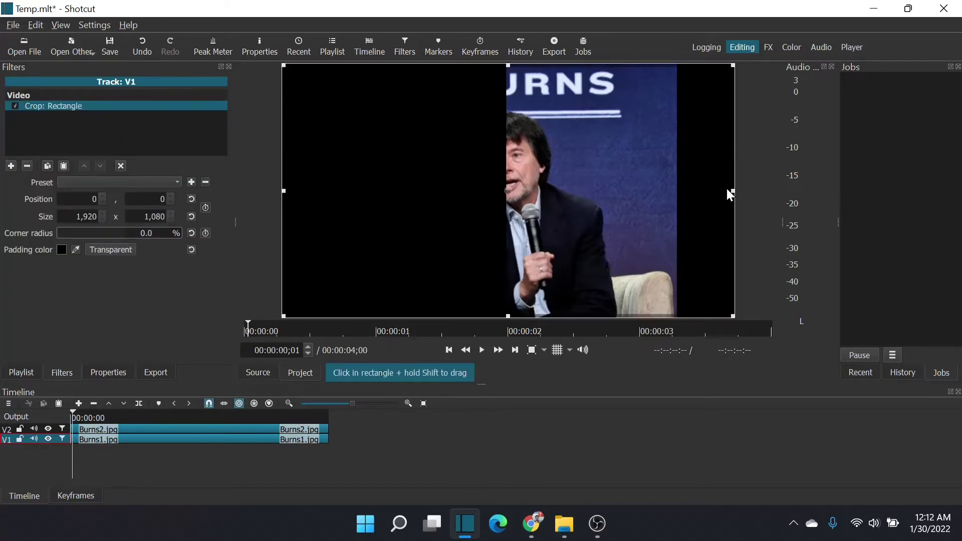
left_click_drag(733, 192, 497, 191)
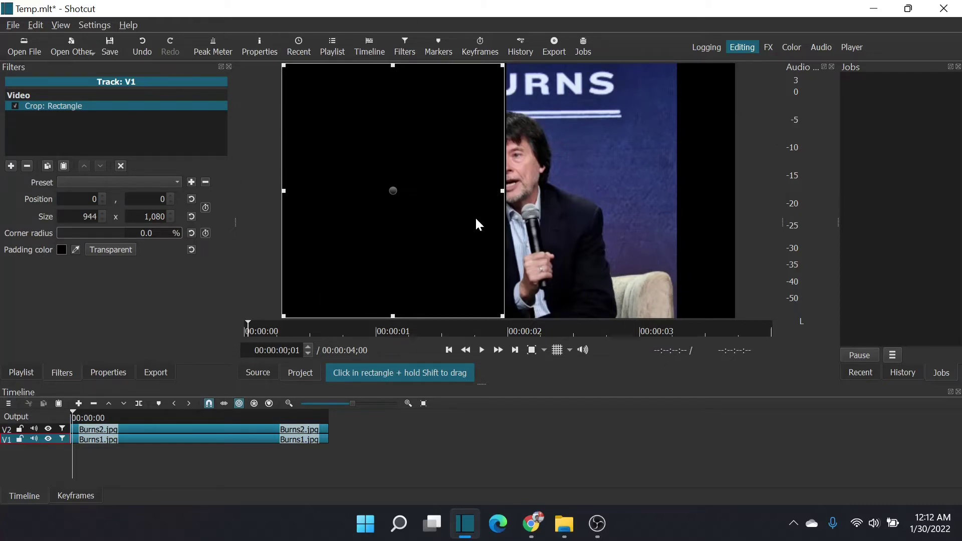
- Set track V2's Crop: Rectangle padding color to Transparent for the side-by-side split screen
left_click(62, 429)
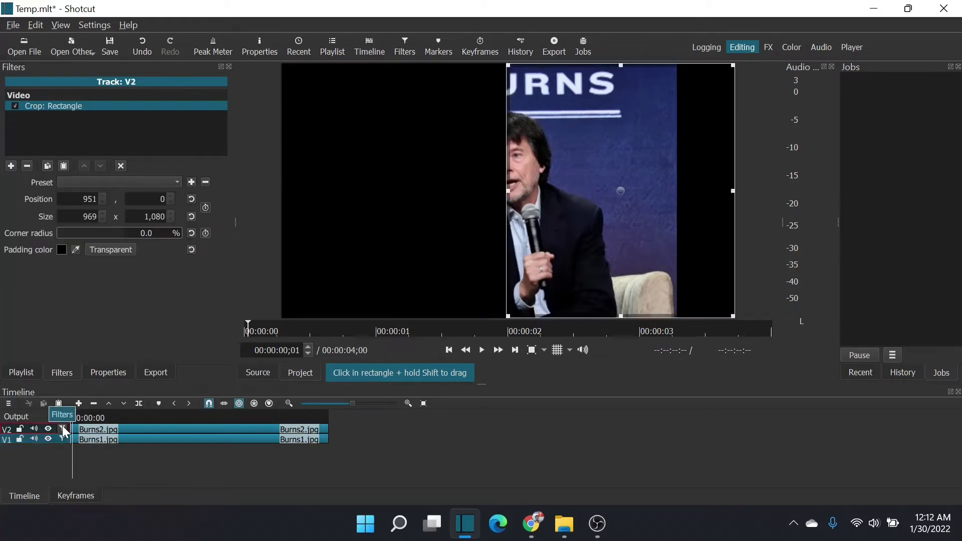
left_click(109, 249)
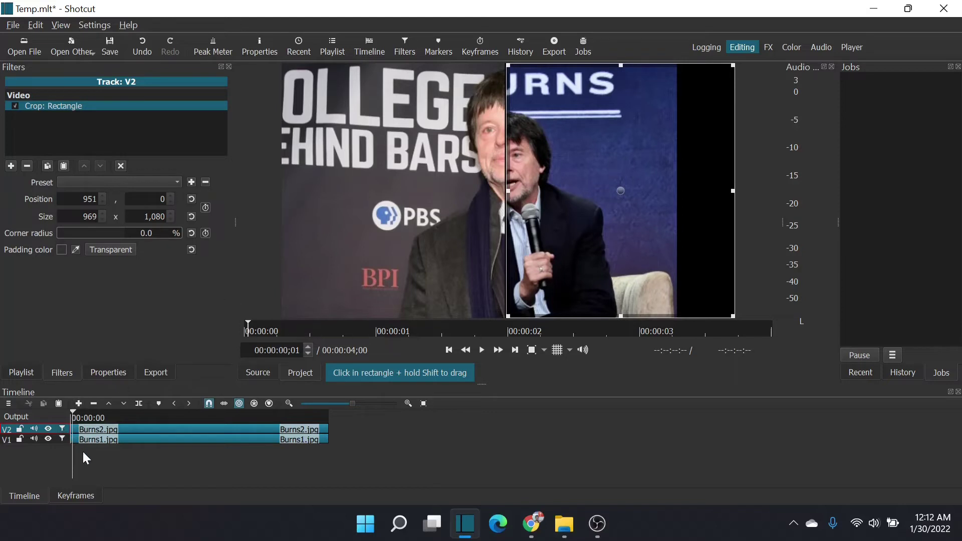
left_click(66, 441)
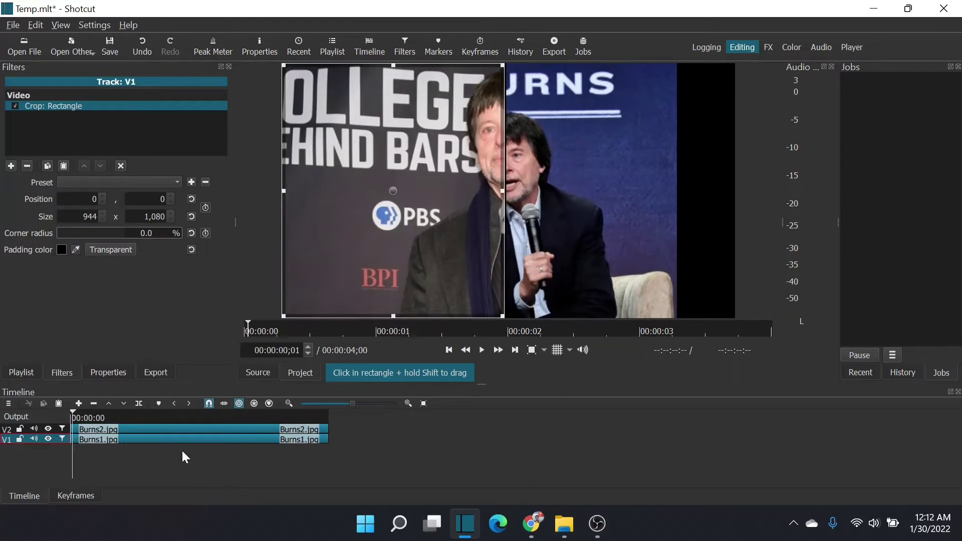
- Add Size, Position & Rotate to Burns2.jpg and shift it right to 891,0, size 1433×1080
left_click(162, 429)
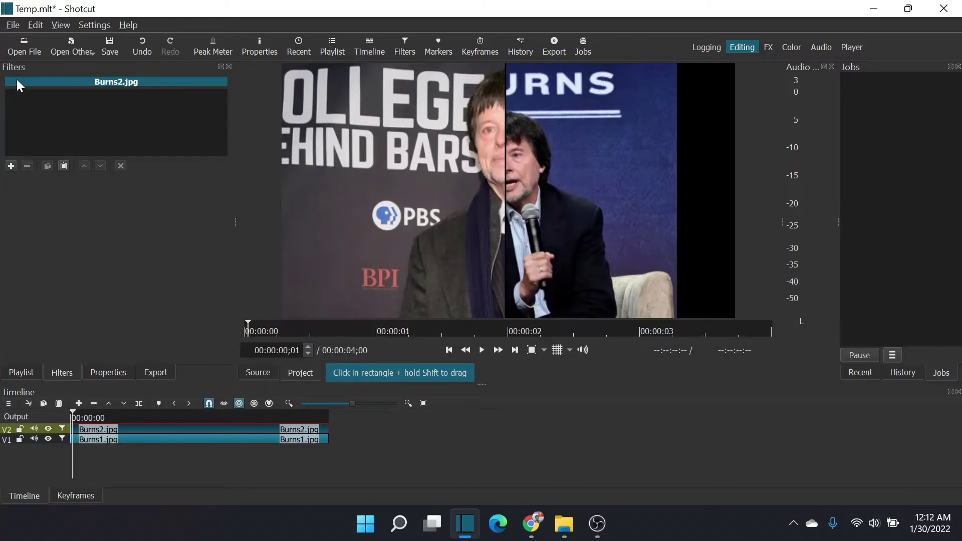
left_click(10, 165)
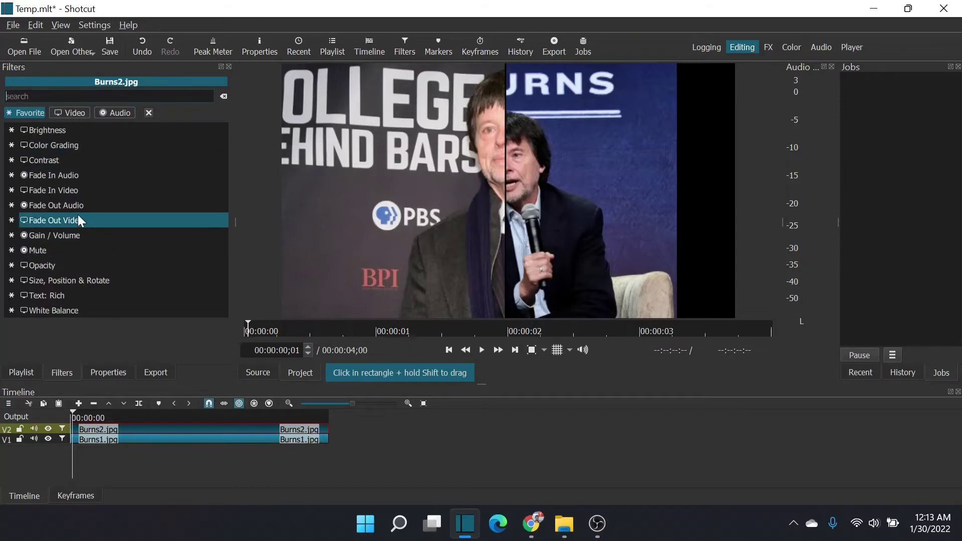
left_click(63, 281)
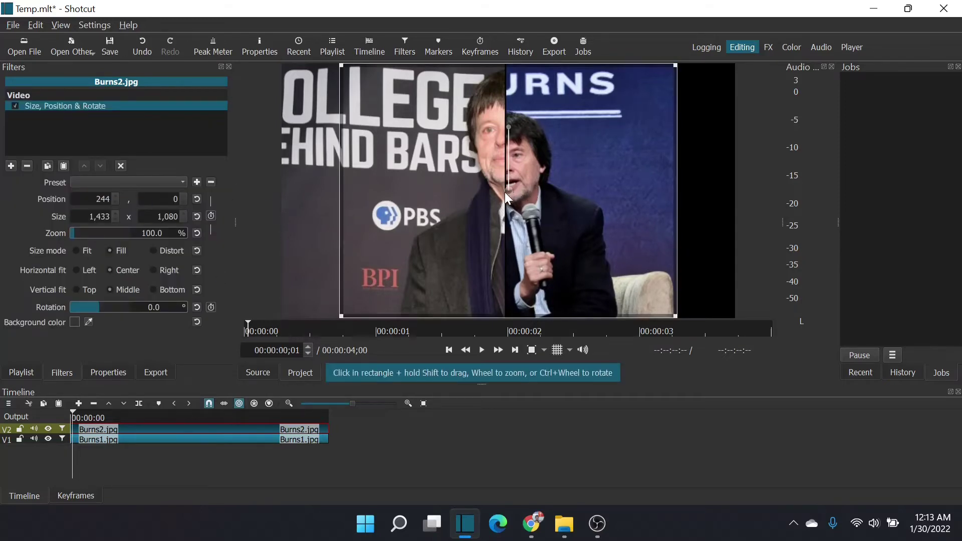
left_click_drag(509, 191, 667, 190)
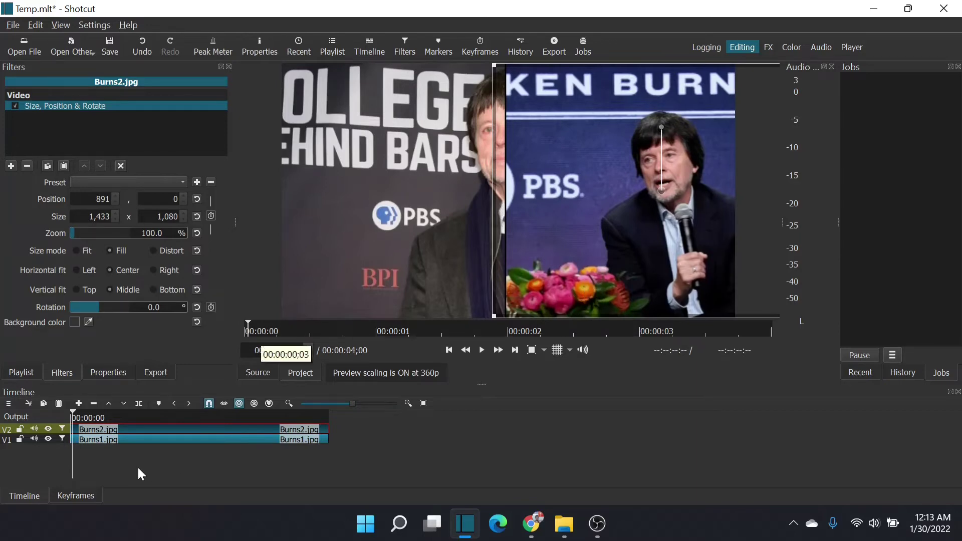
left_click(150, 440)
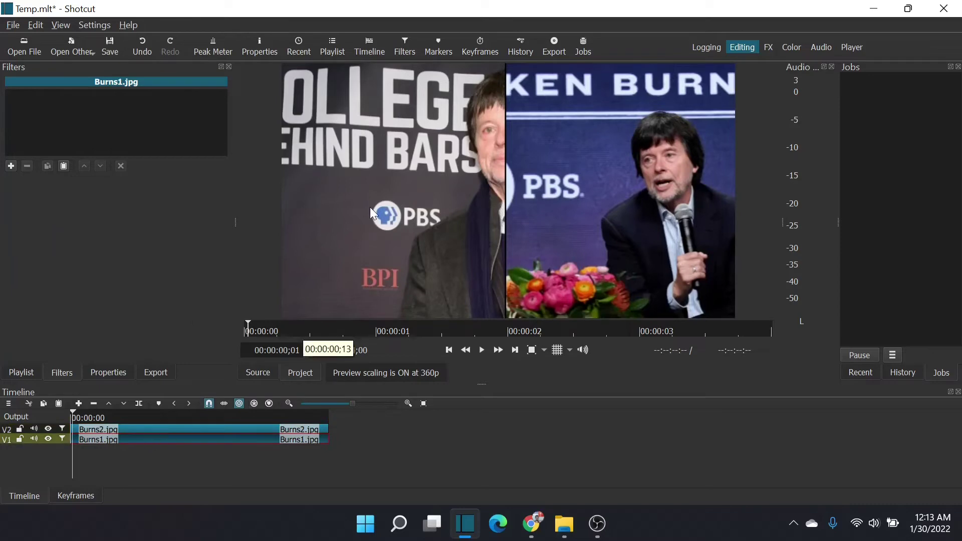
- Add Size, Position & Rotate to Burns1.jpg and shift it left to -494,-2 to centre the tie
left_click_drag(446, 166, 422, 168)
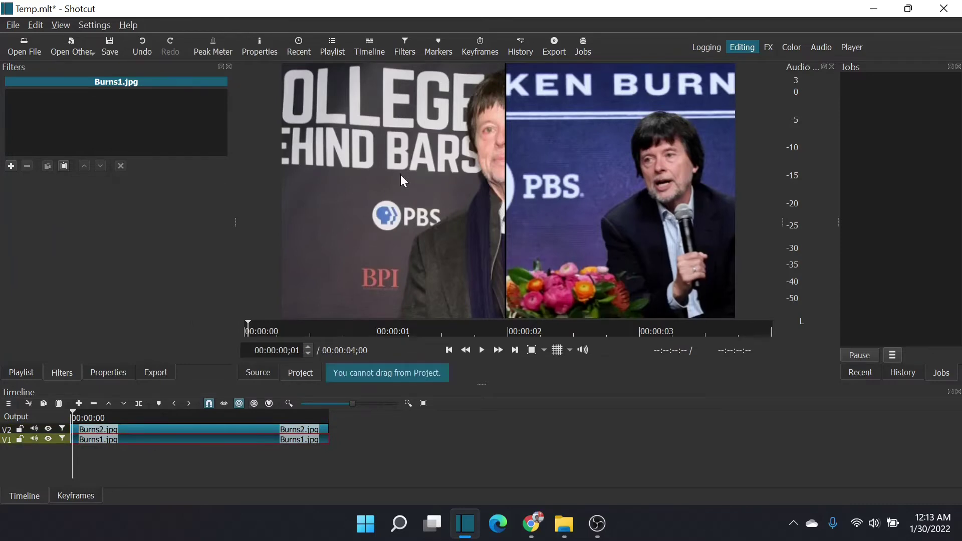
left_click(11, 165)
left_click(52, 281)
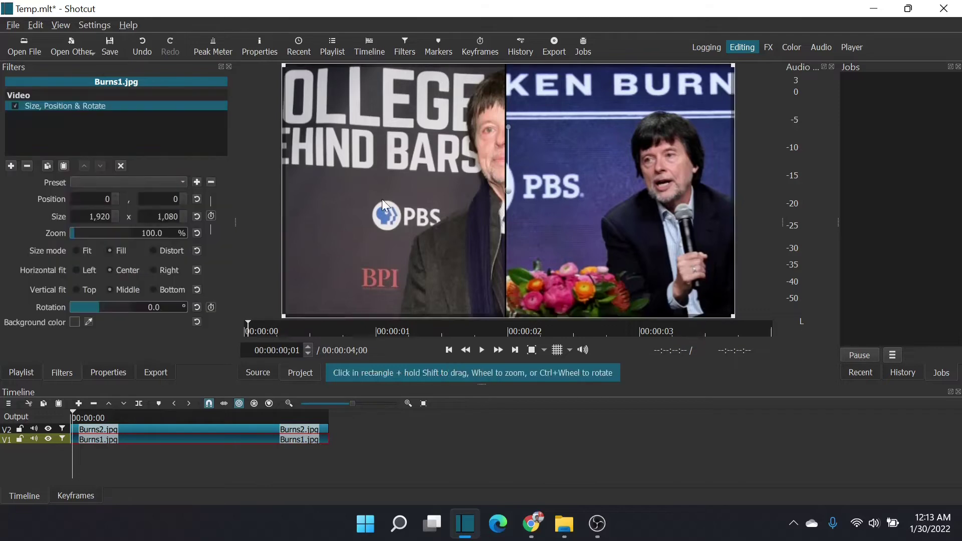
left_click_drag(512, 190, 387, 190)
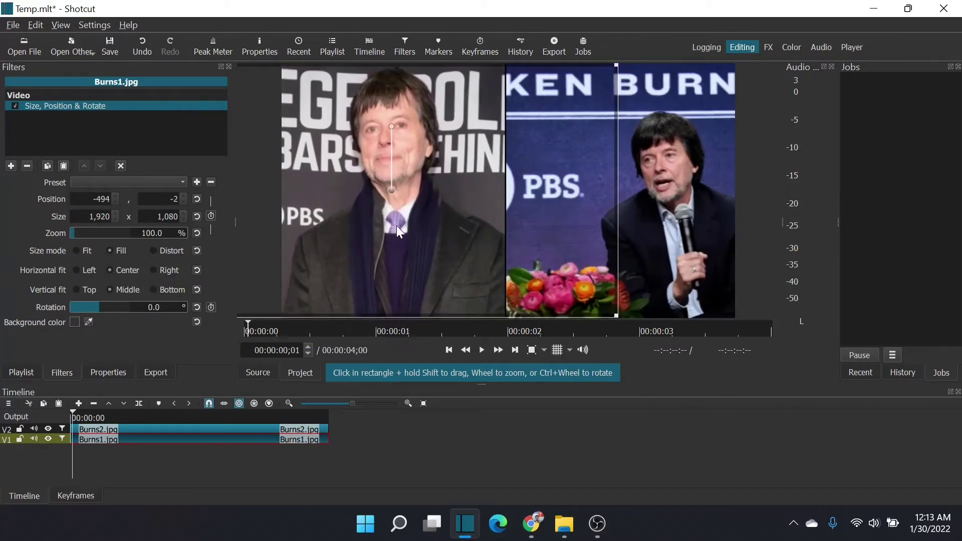
left_click(117, 427)
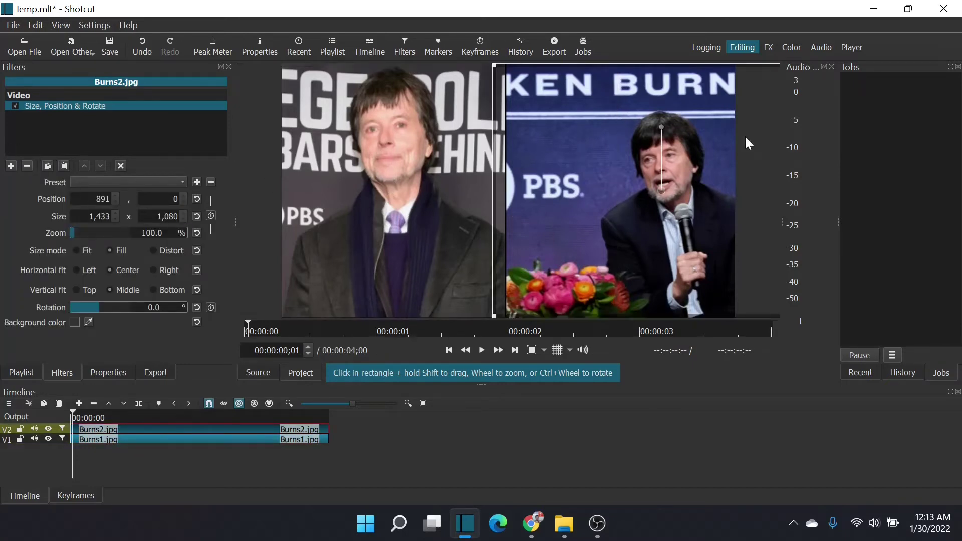
- Keyframe Burns2.jpg so its last frame is zoomed to 540.4% at position -1,622,-3,178
left_click(211, 216)
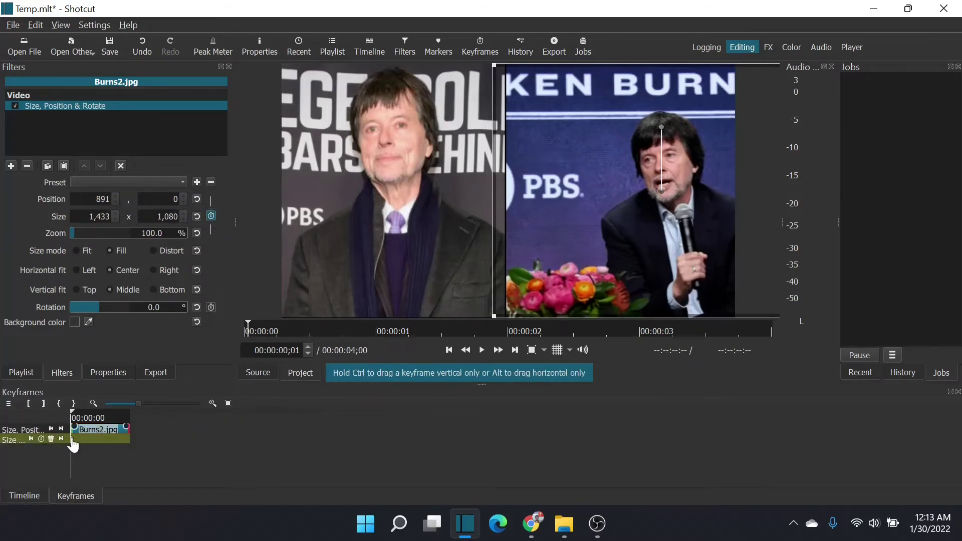
left_click_drag(73, 411, 144, 422)
left_click_drag(662, 189, 708, 107)
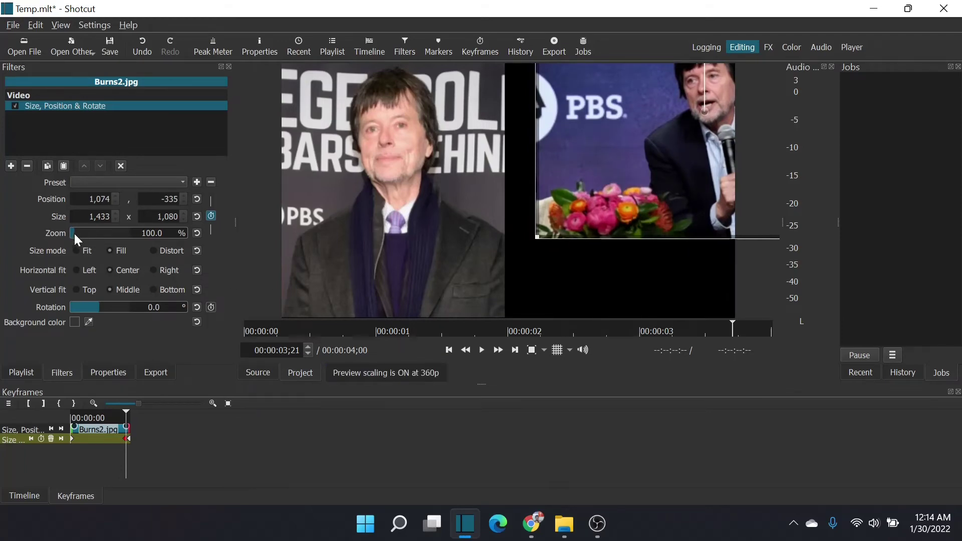
left_click_drag(74, 233, 153, 246)
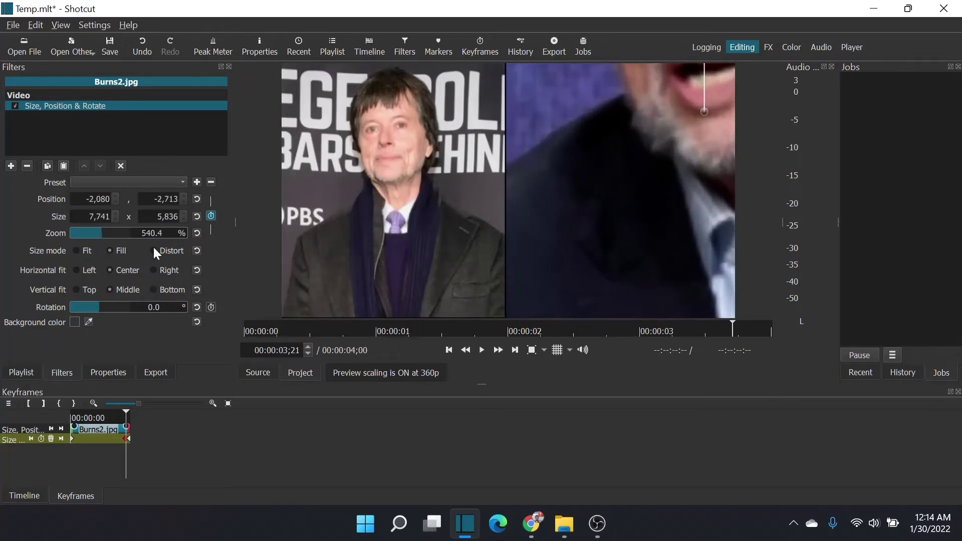
left_click_drag(703, 111, 818, 7)
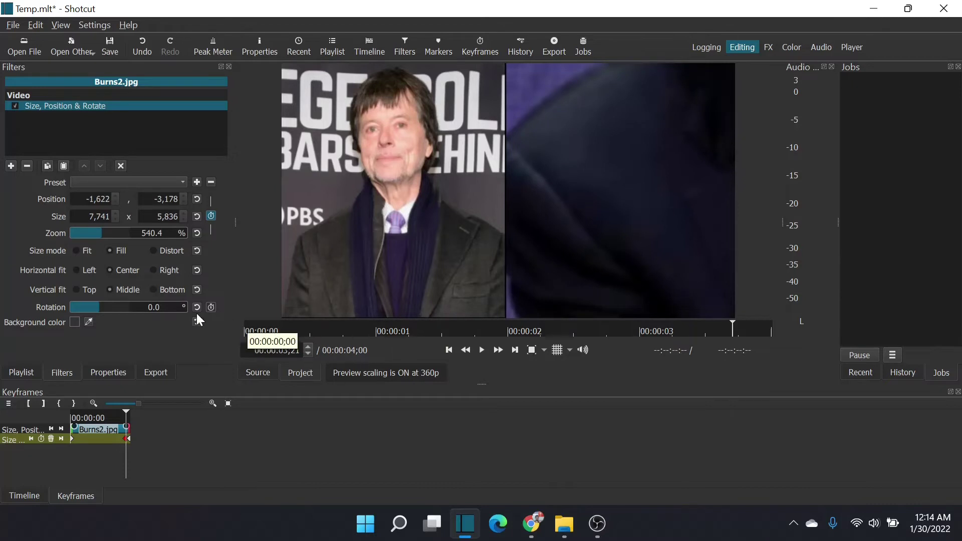
- Fine-tune the horizontal position of Burns2.jpg's final keyframe with the arrow keys
left_click(108, 183)
left_click(23, 196)
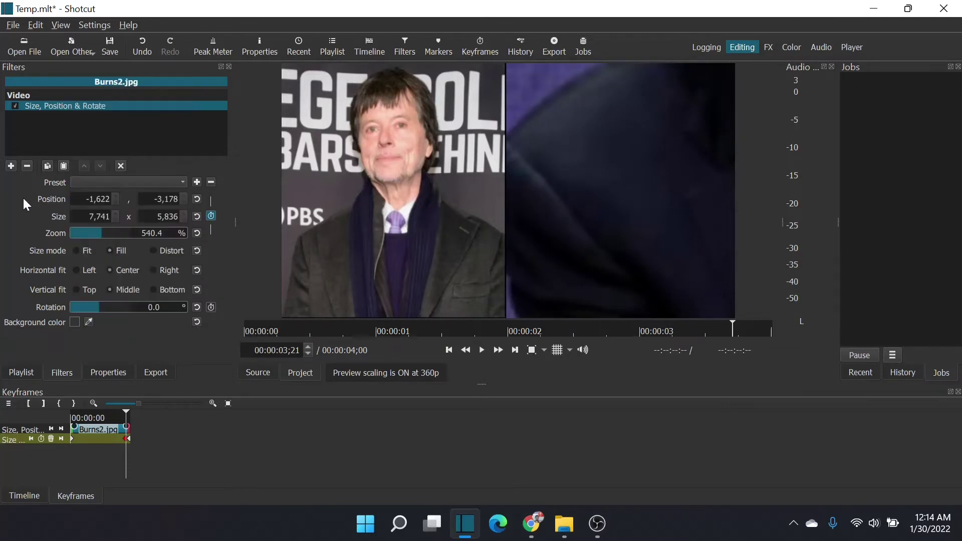
key("Down")
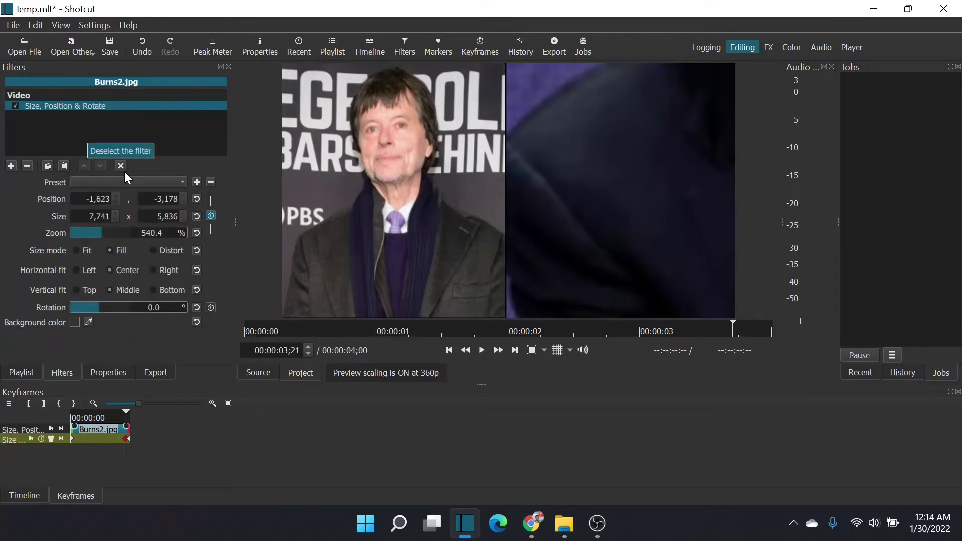
key("Down")
key("Down")
key("Down")
key("Down")
key("Down")
key("Down")
key("Down")
key("Down")
key("Down")
key("Down")
key("Down")
key("Down")
key("Down")
key("Down")
key("Down")
key("Down")
key("Down")
key("Up")
key("Up")
key("Up")
key("Up")
key("Up")
key("Up")
key("Up")
key("Up")
key("Up")
key("Up")
key("Up")
key("Up")
key("Up")
key("Up")
key("Up")
key("Up")
key("Up")
key("Up")
key("Up")
key("Up")
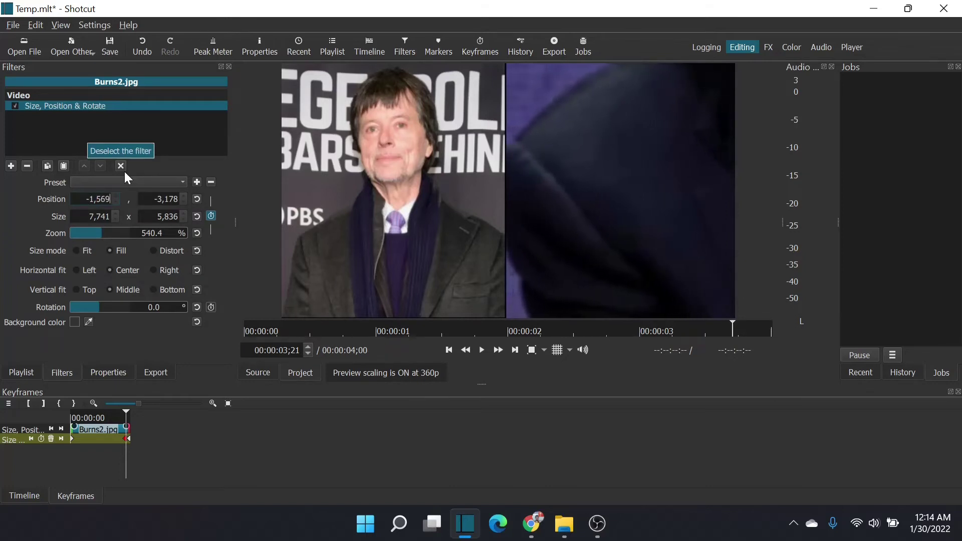
key("Up")
key("Up")
key("Up")
key("Up")
key("Up")
key("Up")
key("Up")
key("Up")
key("Up")
key("Up")
key("Up")
key("Up")
key("Up")
key("Up")
key("Up")
key("Up")
key("Up")
key("Up")
key("Up")
key("Up")
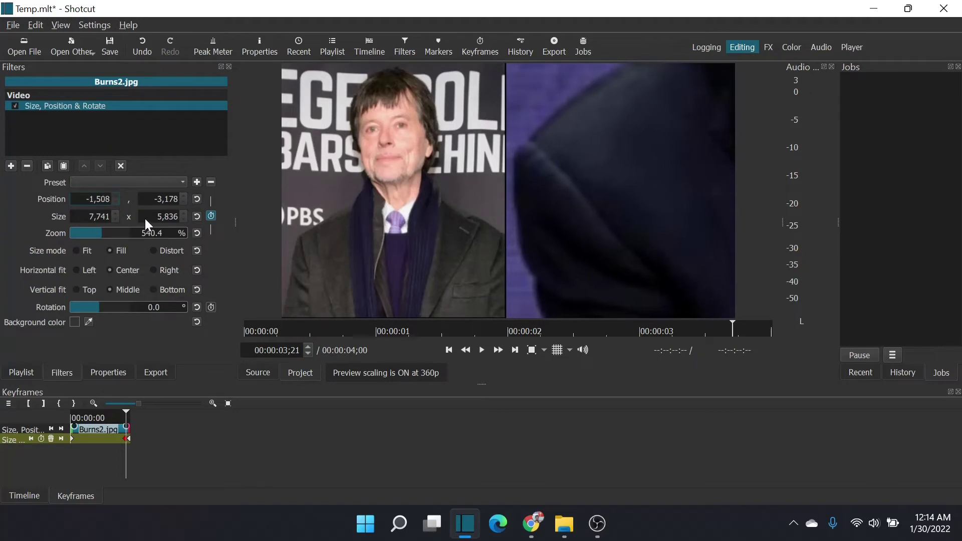
key("Up")
key("Up")
key("Up")
key("Up")
key("Up")
key("Up")
key("Up")
key("Up")
key("Up")
key("Up")
key("Up")
key("Up")
key("Up")
key("Up")
key("Up")
key("Up")
key("Up")
key("Up")
key("Up")
key("Up")
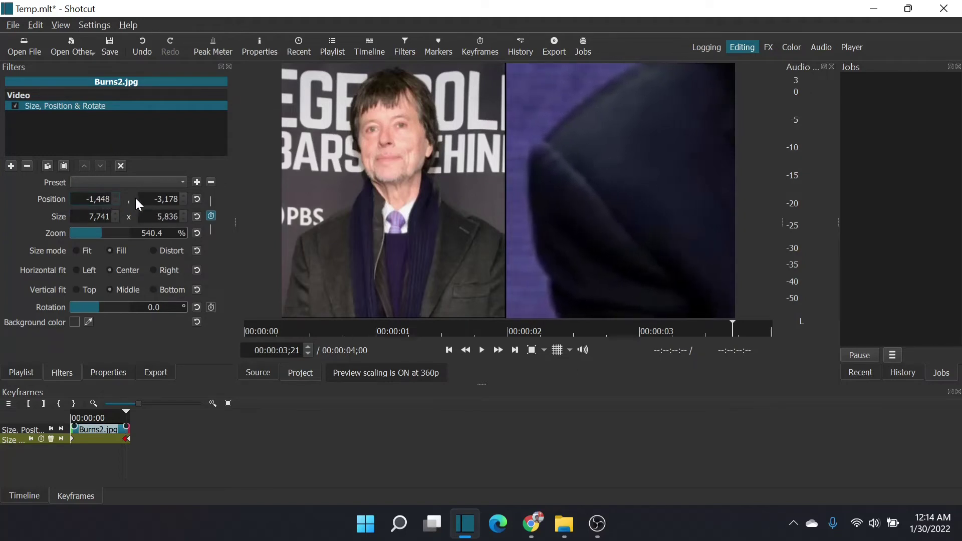
key("Up")
key("Up")
key("Up")
key("Up")
key("Up")
key("Up")
key("Up")
key("Up")
key("Up")
key("Up")
key("Up")
key("Up")
key("Up")
key("Up")
key("Up")
key("Up")
key("Up")
key("Up")
key("Up")
key("Up")
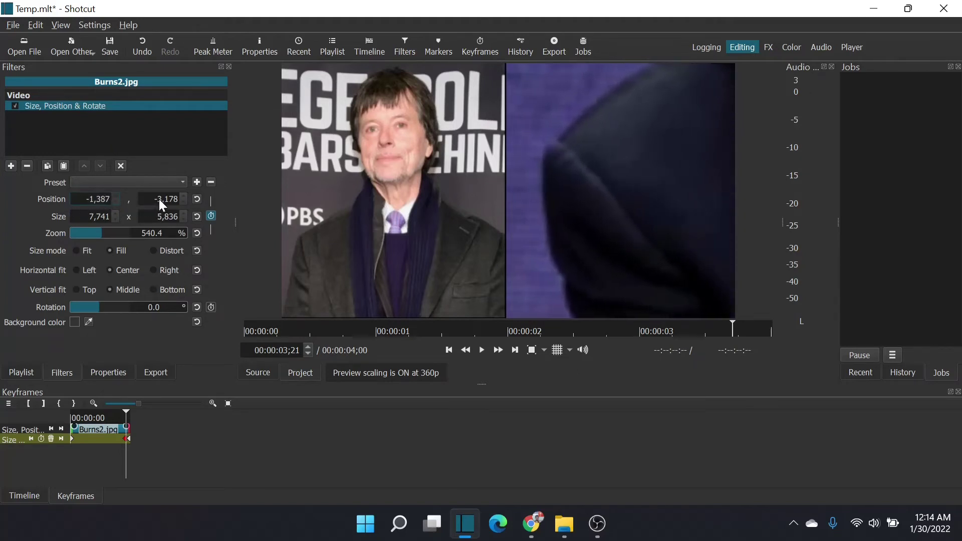
key("Up")
key("Up")
key("Up")
key("Up")
key("Up")
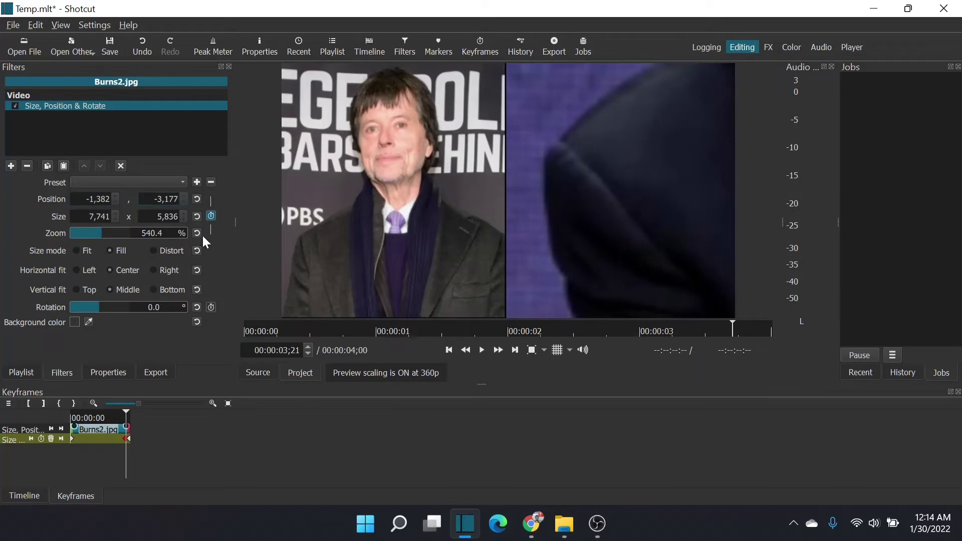
key("Down")
key("Down")
key("Down")
key("Down")
key("Down")
key("Down")
key("Down")
key("Down")
key("Down")
key("Down")
key("Down")
key("Down")
key("Down")
key("Down")
key("Down")
key("Down")
key("Down")
key("Down")
key("Down")
key("Down")
key("Down")
key("Down")
key("Down")
key("Down")
key("Down")
key("Down")
key("Down")
key("Down")
key("Down")
key("Down")
key("Down")
key("Down")
key("Down")
key("Down")
key("Down")
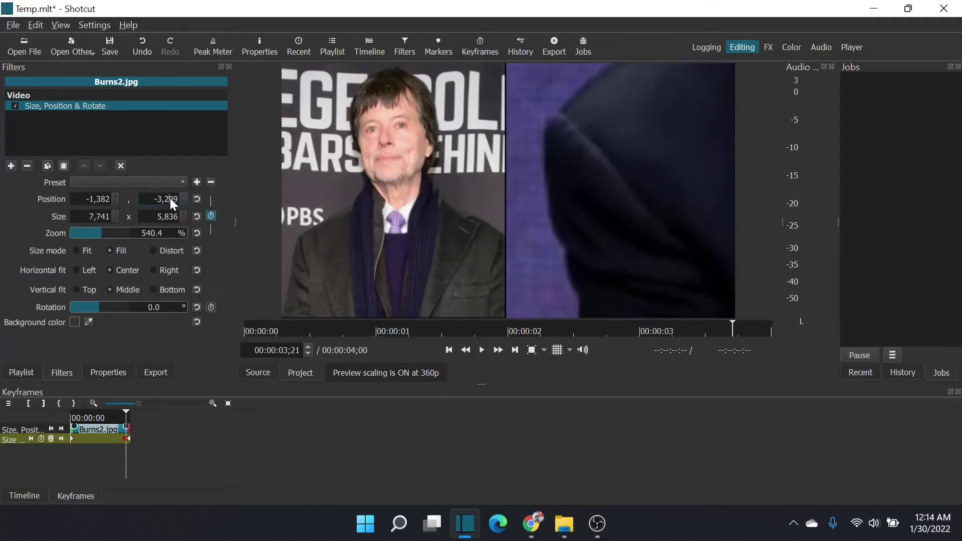
- Retype the final keyframe's Position Y as -4000, then nudge it up toward -4,540
key("BackSpace")
type("8")
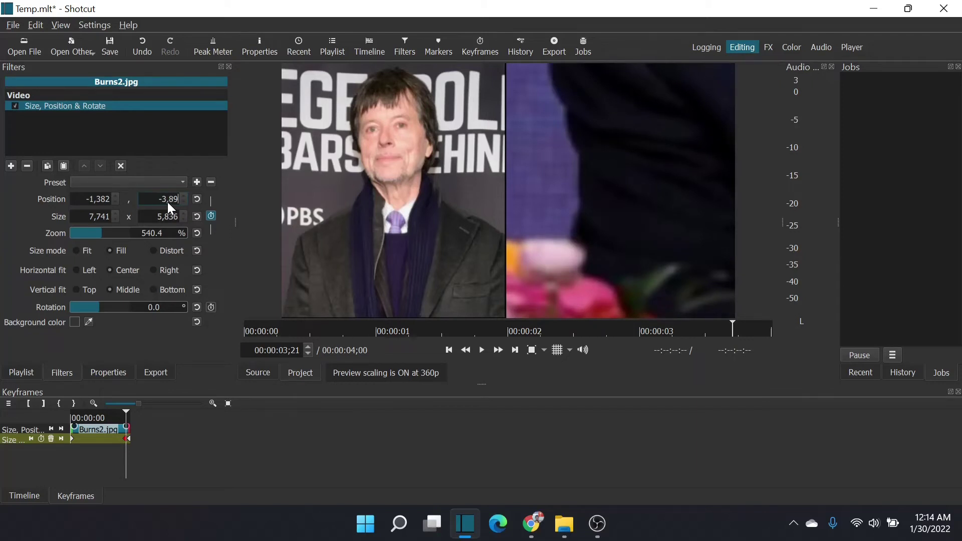
key("BackSpace")
type("4000")
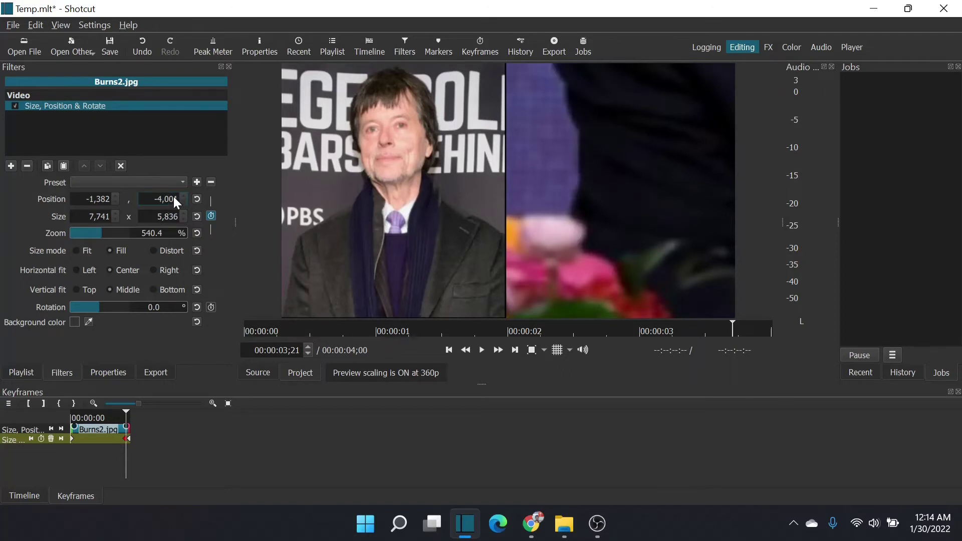
key("Down")
key("Down")
key("Down")
key("Down")
key("Down")
key("Down")
key("Down")
key("Down")
key("Down")
key("Down")
key("Down")
key("Down")
key("Down")
key("Down")
key("Down")
key("Down")
key("Down")
key("Down")
key("Down")
key("Down")
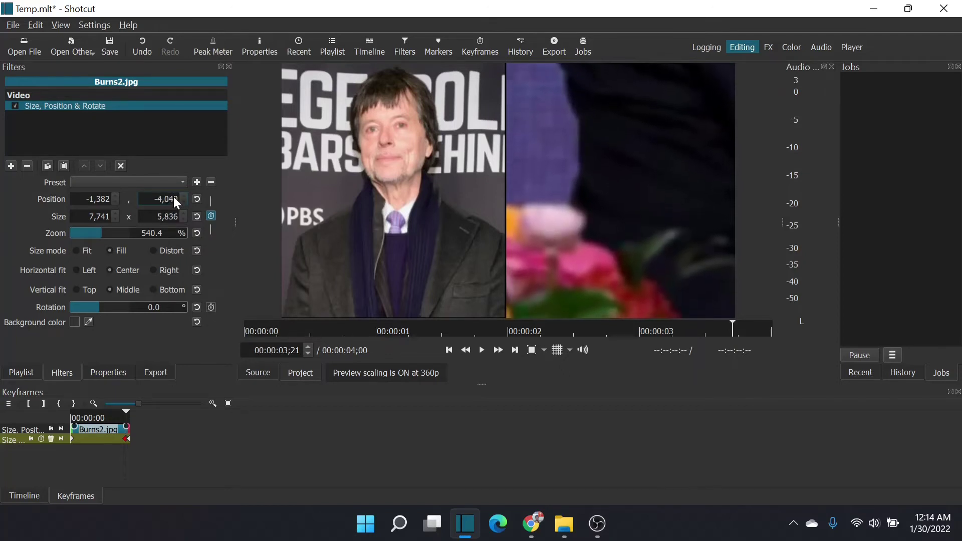
key("Down")
key("Down")
key("Down")
key("Down")
key("Down")
key("Down")
key("Down")
key("Down")
key("Down")
key("Down")
key("Down")
key("Down")
key("Down")
key("Down")
key("Down")
key("Down")
key("Down")
key("Down")
key("Down")
key("Down")
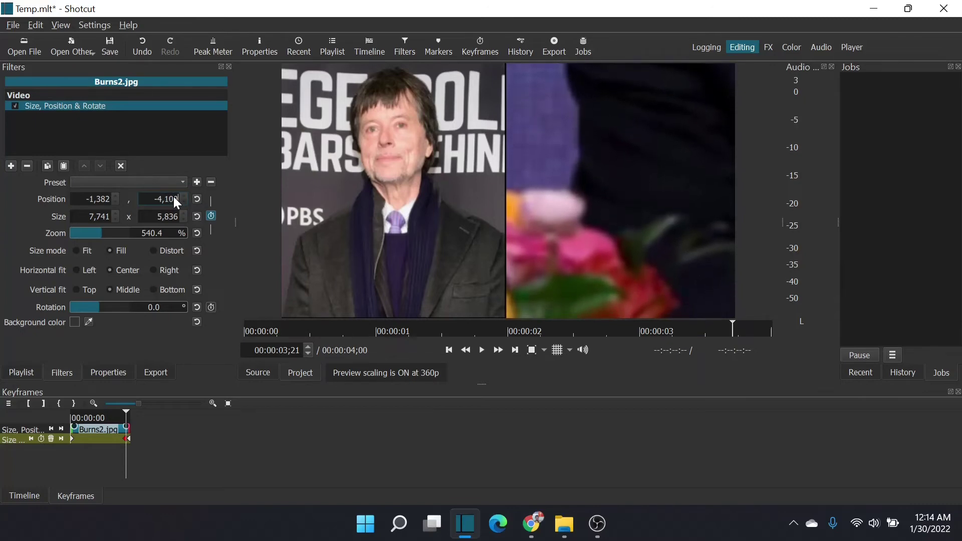
key("Down")
key("Down")
key("Down")
key("Down")
key("Down")
key("Down")
key("Down")
key("Down")
key("Down")
key("Down")
key("Down")
key("Down")
key("Down")
key("Down")
key("Down")
key("Down")
key("Down")
key("Down")
key("Down")
key("Down")
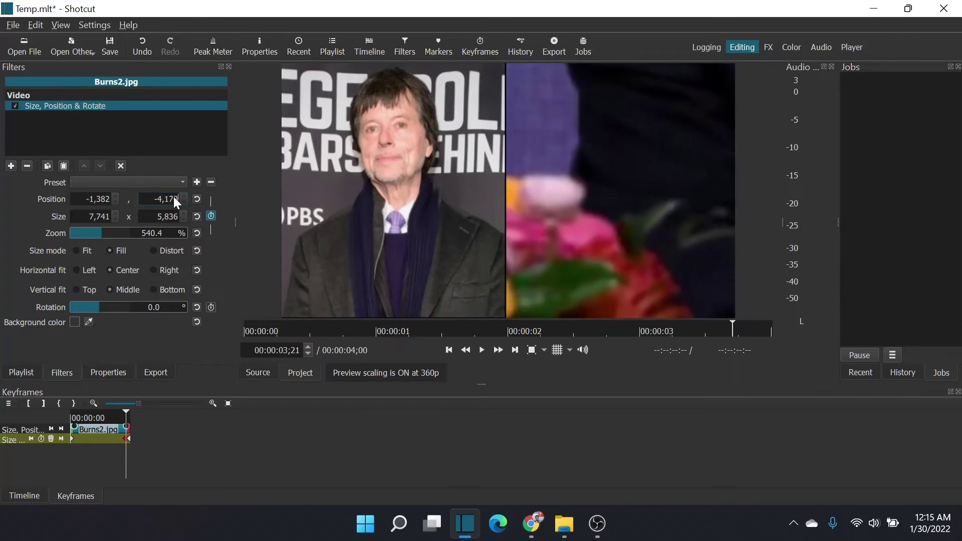
key("Down")
key("Down")
key("Down")
key("Down")
key("Down")
key("Down")
key("Down")
key("Down")
key("Down")
key("Down")
key("Down")
key("Down")
key("Down")
key("Down")
key("Down")
key("Down")
key("Down")
key("Down")
key("Down")
key("Down")
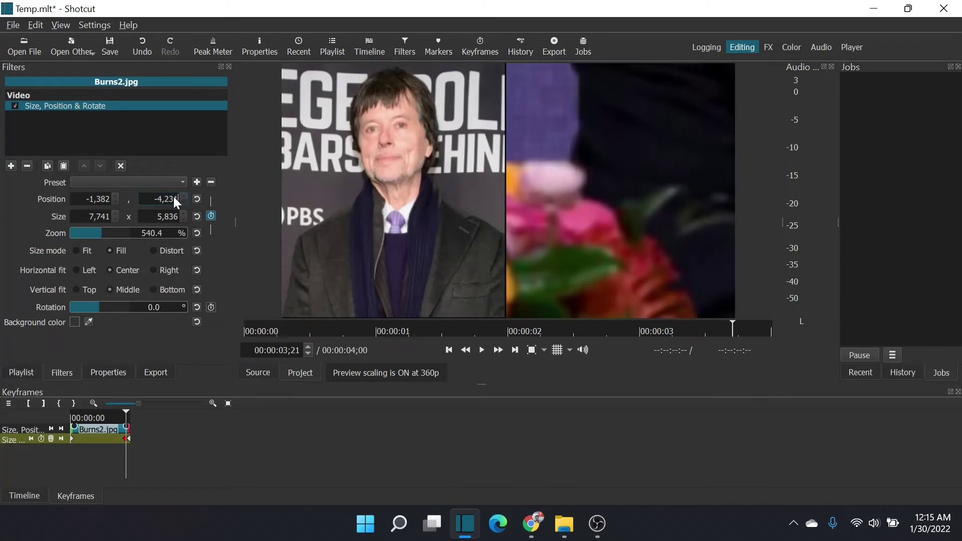
key("Down")
key("Down")
key("Down")
key("Down")
key("Down")
key("Down")
key("Down")
key("Down")
key("Down")
key("Down")
key("Down")
key("Down")
key("Down")
key("Down")
key("Down")
key("Down")
key("Down")
key("Down")
key("Down")
key("Down")
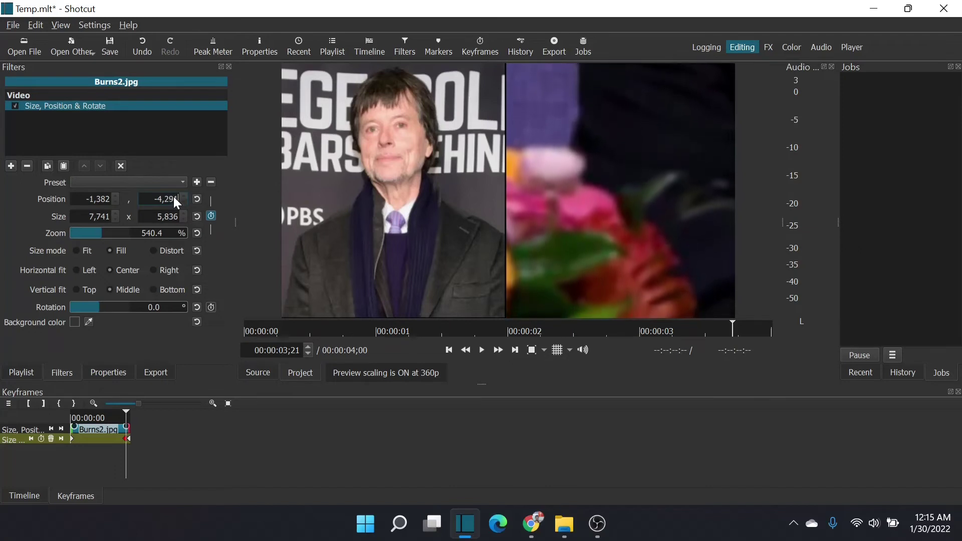
key("Down")
key("Down")
key("Down")
key("Down")
key("Down")
key("Down")
key("Down")
key("Down")
key("Down")
key("Down")
key("Down")
key("Down")
key("Down")
key("Down")
key("Down")
key("Down")
key("Down")
key("Down")
key("Down")
key("Down")
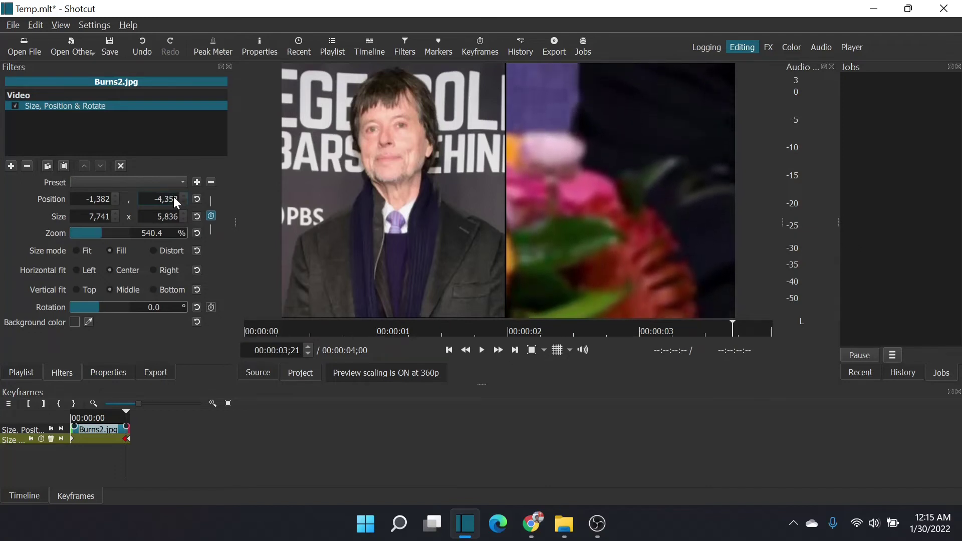
key("Down")
key("Down")
key("Down")
key("Down")
key("Down")
key("Down")
key("Down")
key("Down")
key("Down")
key("Down")
key("Down")
key("Down")
key("Down")
key("Down")
key("Down")
key("Down")
key("Down")
key("Down")
key("Down")
key("Down")
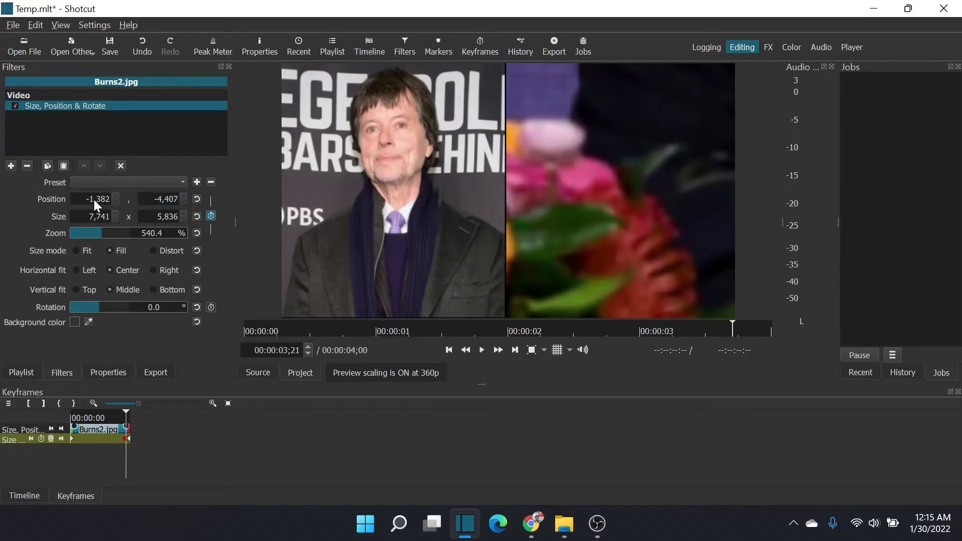
- Nudge Position X rightward to about -666 so the orange flower is centred
key("Down")
key("Down")
key("Down")
key("Down")
key("Down")
key("Down")
key("Down")
key("Down")
key("Down")
key("Down")
key("Down")
key("Down")
key("Down")
key("Down")
key("Down")
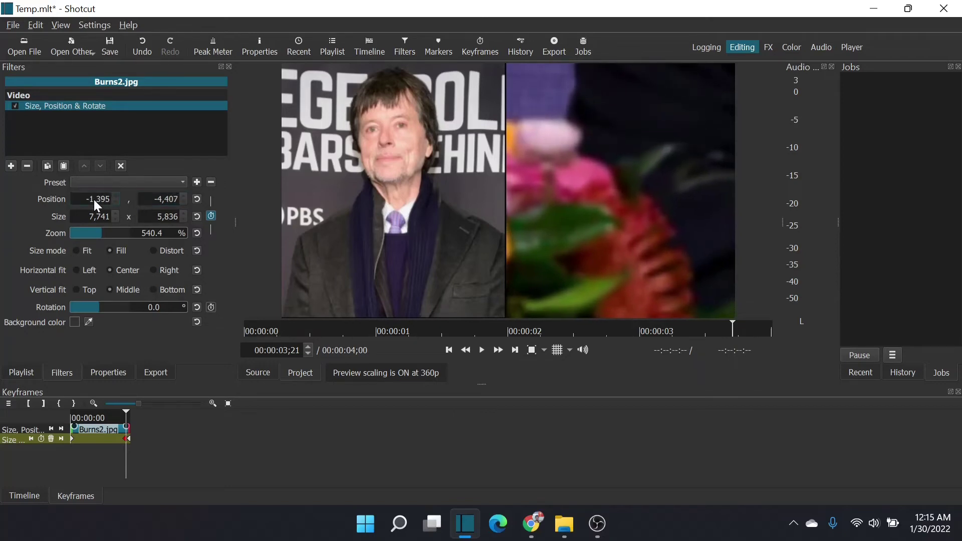
key("Up")
key("Up")
key("Up")
key("Up")
key("Up")
key("Up")
key("Up")
key("Up")
key("Up")
key("Up")
key("Up")
key("Up")
key("Up")
key("Up")
key("Up")
key("Up")
key("Up")
key("Up")
key("Up")
key("Up")
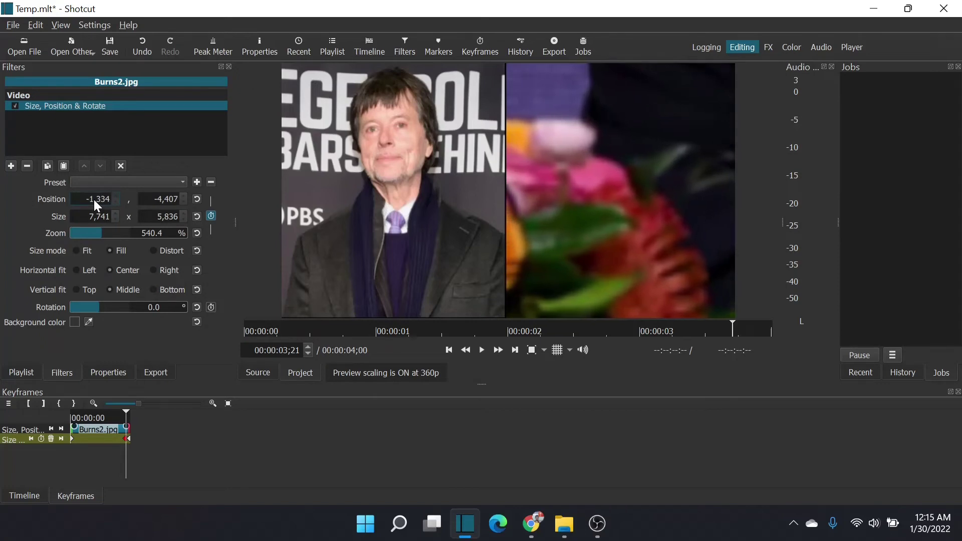
key("Up")
key("Up")
key("Up")
key("Up")
key("Up")
key("Up")
key("Up")
key("Up")
key("Up")
key("Up")
key("Up")
key("Up")
key("Up")
key("Up")
key("Up")
key("Up")
key("Up")
key("Up")
key("Up")
key("Up")
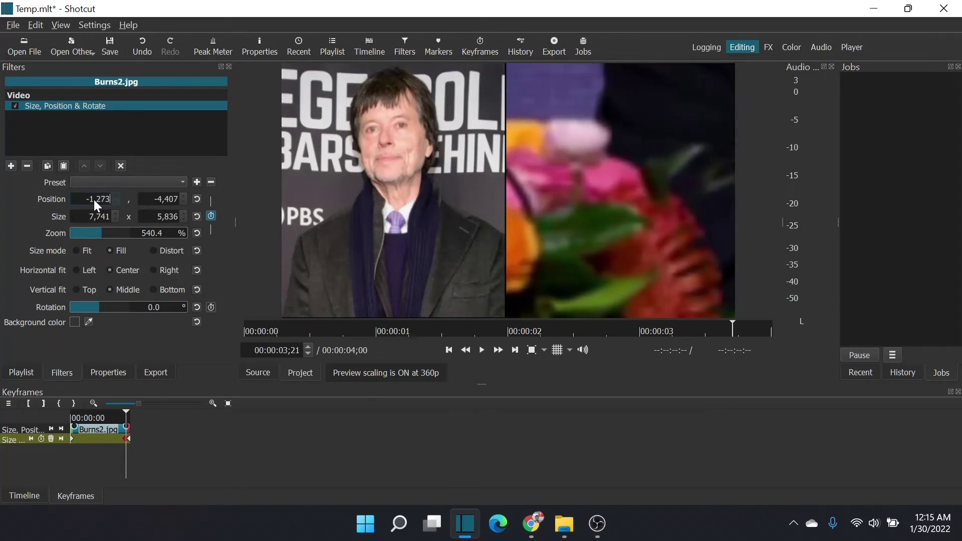
key("Up")
key("Up")
key("Up")
key("Up")
key("Up")
key("Up")
key("Up")
key("Up")
key("Up")
key("Up")
key("Up")
key("Up")
key("Up")
key("Up")
key("Up")
key("Up")
key("Up")
key("Up")
key("Up")
key("Up")
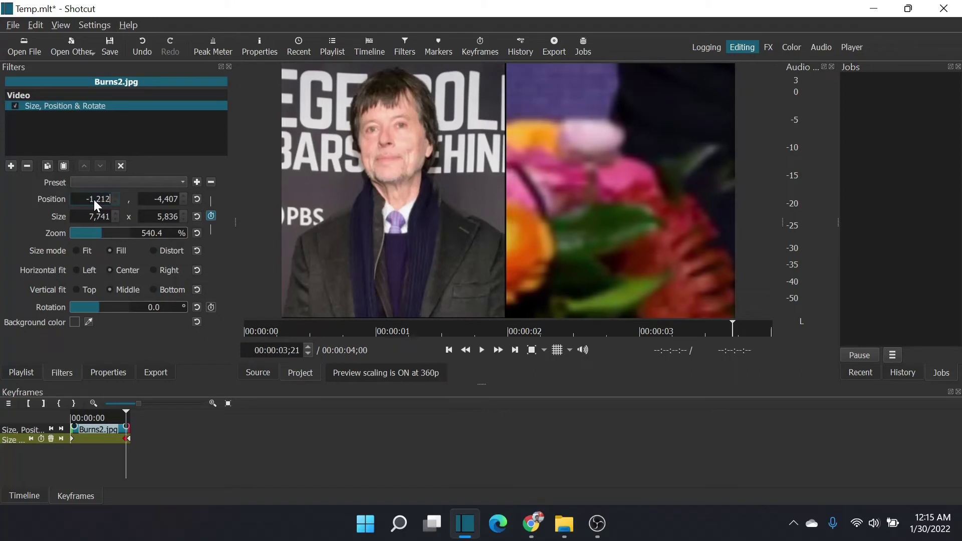
key("Up")
key("Up")
key("Up")
key("Up")
key("Up")
key("Up")
key("Up")
key("Up")
key("Up")
key("Up")
key("Up")
key("Up")
key("Up")
key("Up")
key("Up")
key("Up")
key("Up")
key("Up")
key("Up")
key("Up")
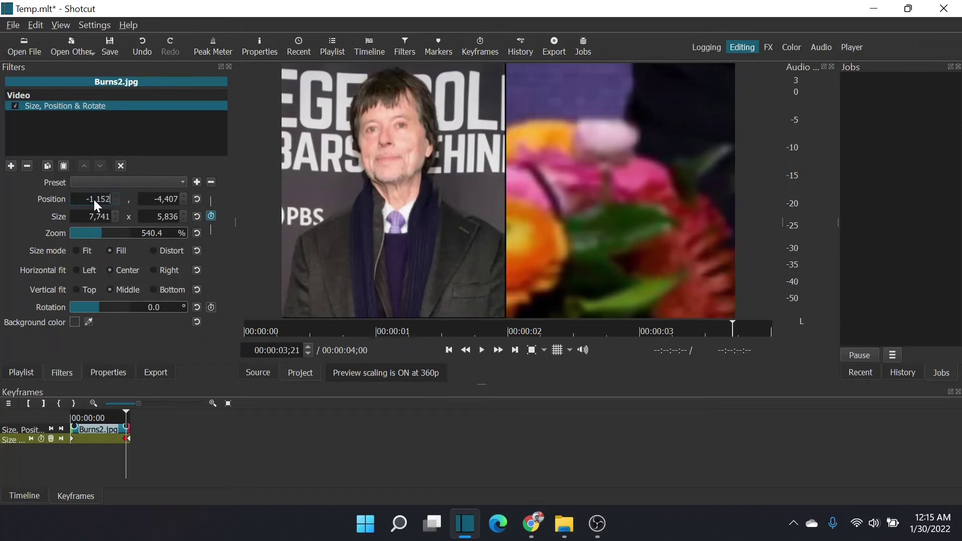
key("Up")
key("Up")
key("Up")
key("Up")
key("Up")
key("Up")
key("Up")
key("Up")
key("Up")
key("Up")
key("Up")
key("Up")
key("Up")
key("Up")
key("Up")
key("Up")
key("Up")
key("Up")
key("Up")
key("Up")
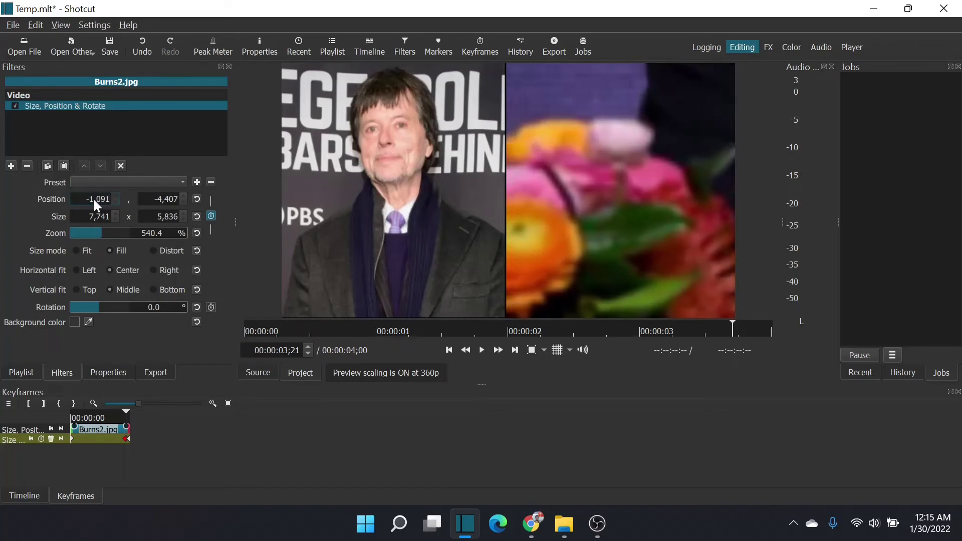
key("Up")
key("Up")
key("Up")
key("Up")
key("Up")
key("Up")
key("Up")
key("Up")
key("Up")
key("Up")
key("Up")
key("Up")
key("Up")
key("Up")
key("Up")
key("Up")
key("Up")
key("Up")
key("Up")
key("Up")
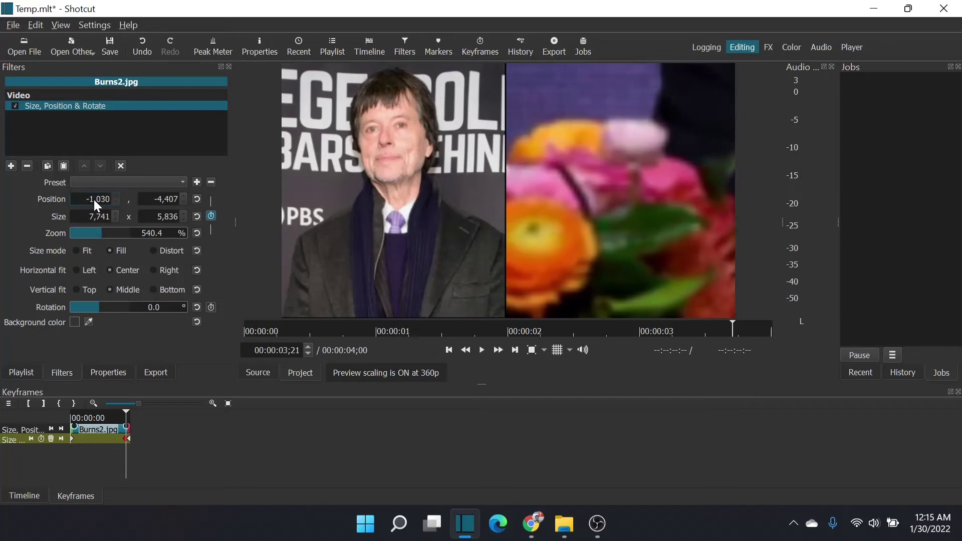
key("Up")
key("Up")
key("Up")
key("Up")
key("Up")
key("Up")
key("Up")
key("Up")
key("Up")
key("Up")
key("Up")
key("Up")
key("Up")
key("Up")
key("Up")
key("Up")
key("Up")
key("Up")
key("Up")
key("Up")
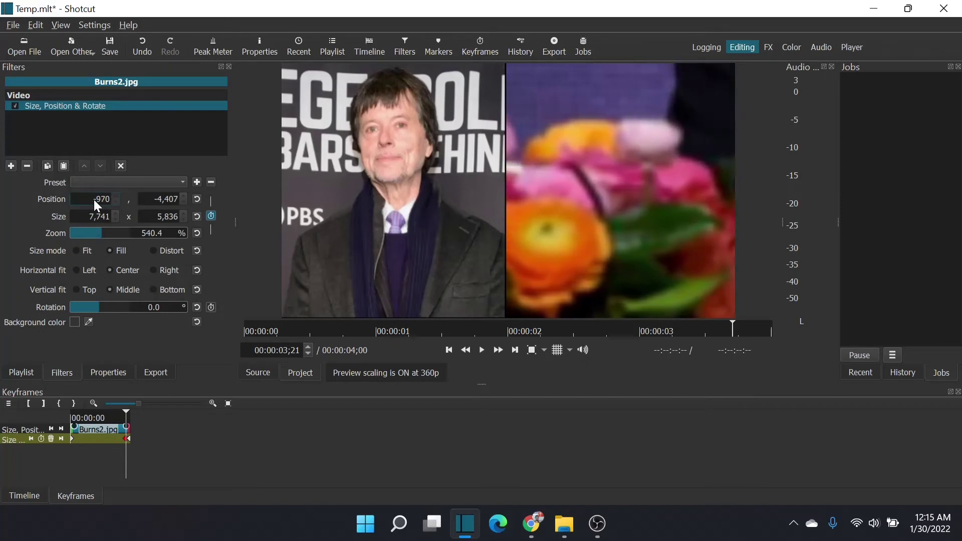
key("Up")
key("Up")
key("Up")
key("Up")
key("Up")
key("Up")
key("Up")
key("Up")
key("Up")
key("Up")
key("Up")
key("Up")
key("Up")
key("Up")
key("Up")
key("Up")
key("Up")
key("Up")
key("Up")
key("Up")
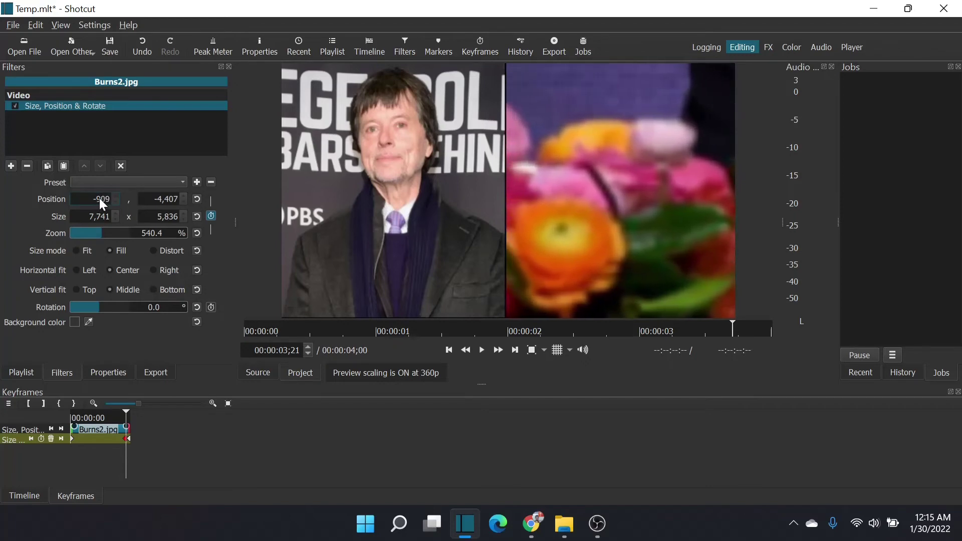
key("Up")
key("Up")
key("Up")
key("Up")
key("Up")
key("Up")
key("Up")
key("Up")
key("Up")
key("Up")
key("Up")
key("Up")
key("Up")
key("Up")
key("Up")
key("Up")
key("Up")
key("Up")
key("Up")
key("Up")
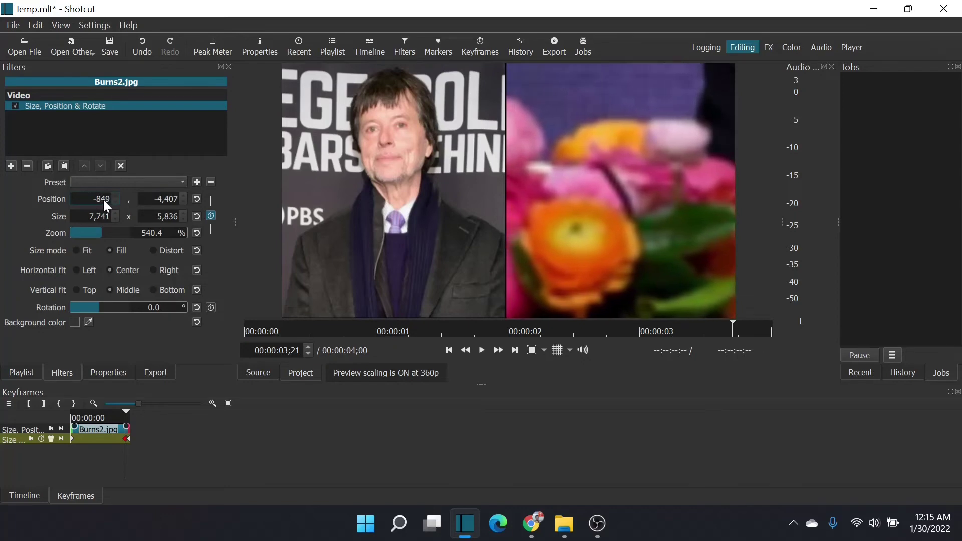
key("Up")
key("Up")
key("Up")
key("Up")
key("Up")
key("Up")
key("Up")
key("Up")
key("Up")
key("Up")
key("Up")
key("Up")
key("Up")
key("Up")
key("Up")
key("Up")
key("Up")
key("Up")
key("Up")
key("Up")
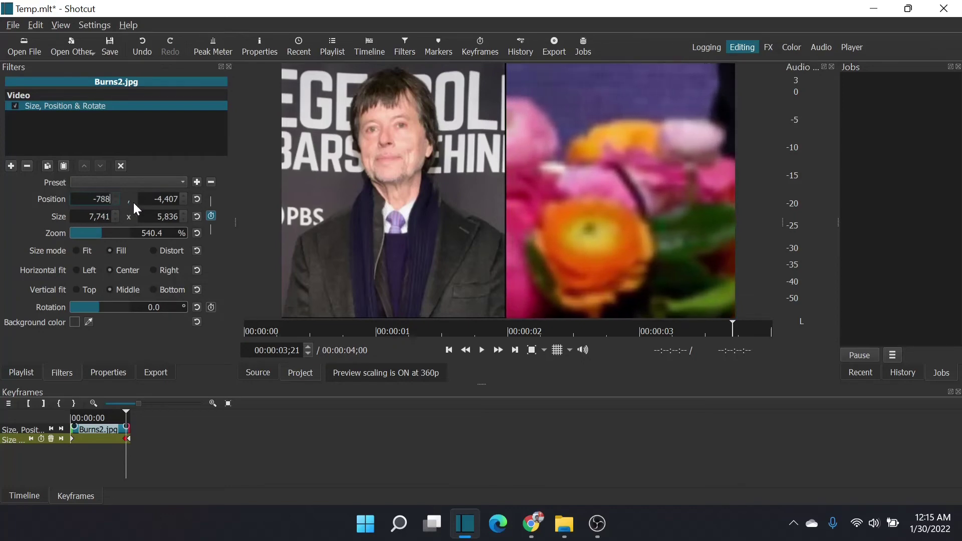
key("Up")
key("Up")
key("Up")
key("Up")
key("Up")
key("Up")
key("Up")
key("Up")
key("Up")
key("Up")
key("Up")
key("Up")
key("Up")
key("Up")
key("Up")
key("Up")
key("Up")
key("Up")
key("Up")
key("Up")
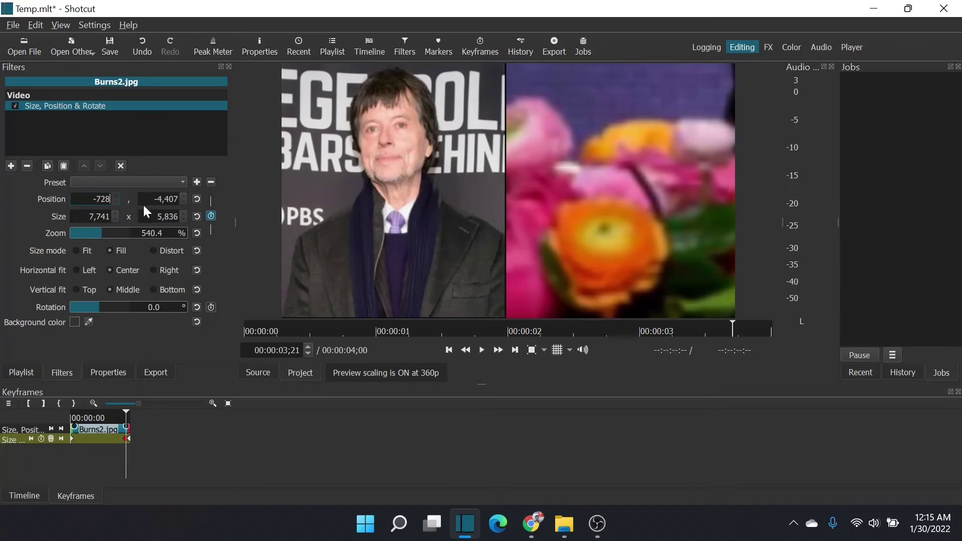
key("Up")
key("Up")
key("Up")
key("Up")
key("Up")
key("Up")
key("Up")
key("Up")
key("Up")
key("Up")
key("Up")
key("Up")
key("Up")
key("Up")
key("Up")
key("Up")
key("Up")
key("Up")
key("Up")
key("Up")
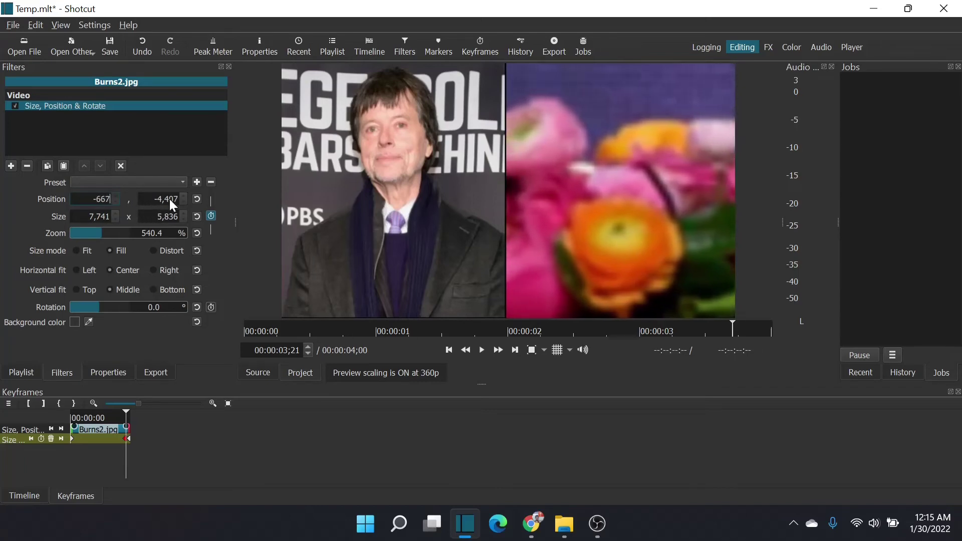
key("Up")
scroll(170, 200, "down", 20)
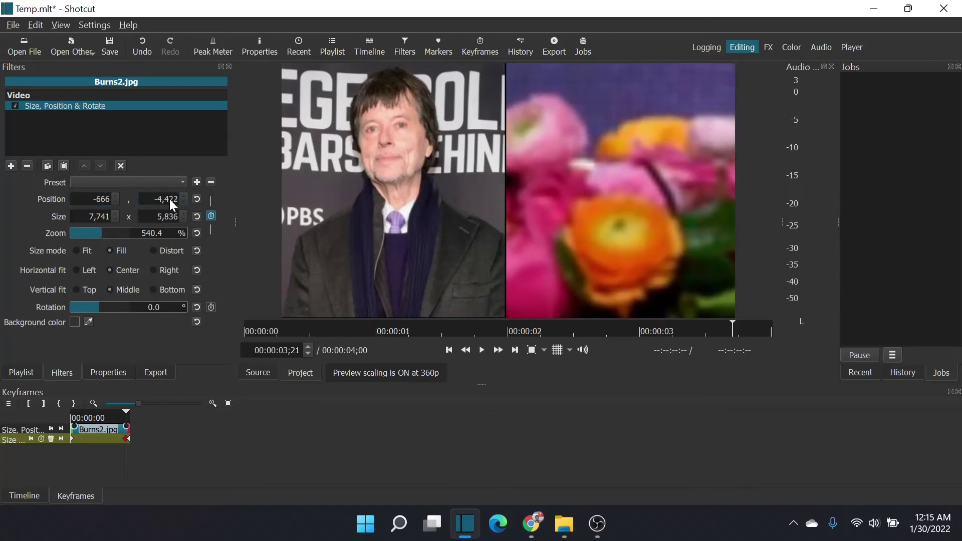
scroll(169, 200, "down", 20)
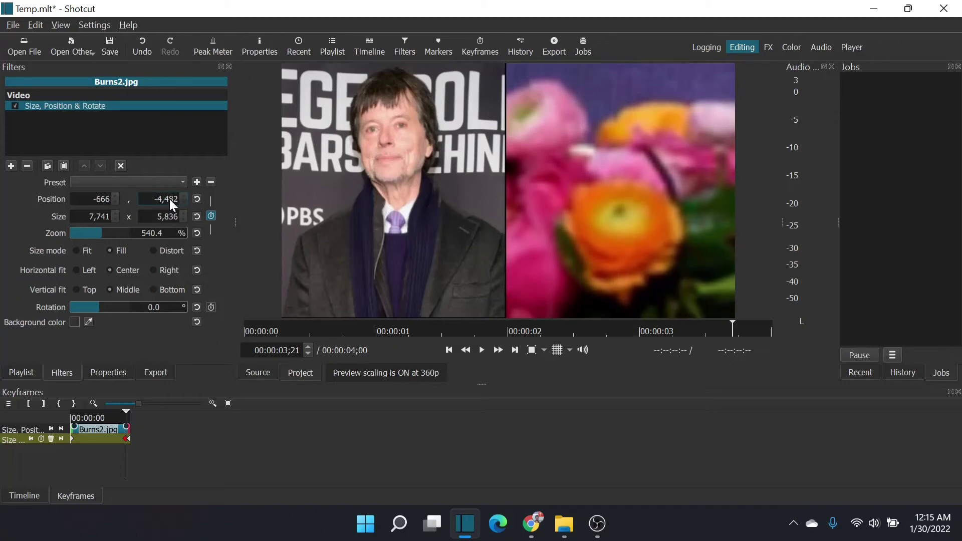
scroll(169, 200, "down", 12)
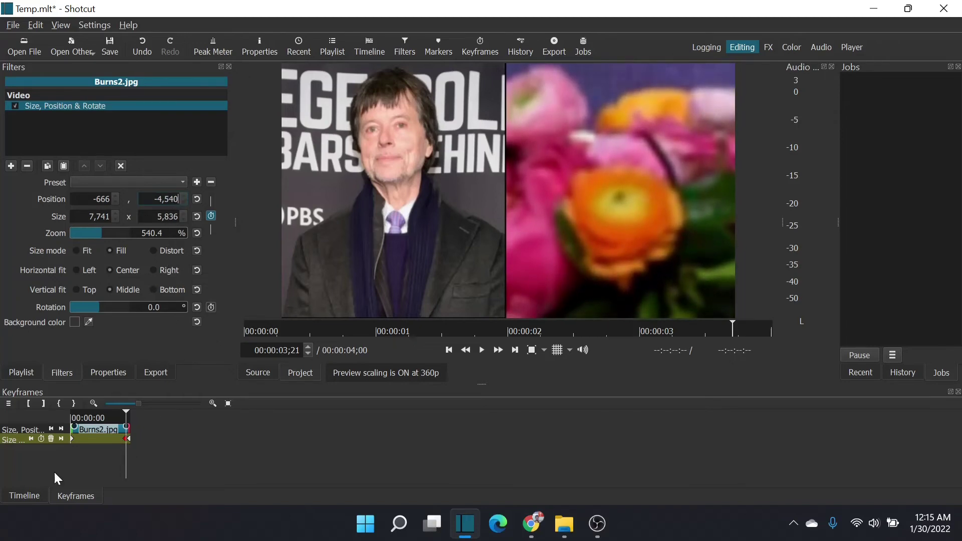
- Turn on size and position keyframing for Burns1.jpg at its first frame, then jump to the clip end
left_click(24, 496)
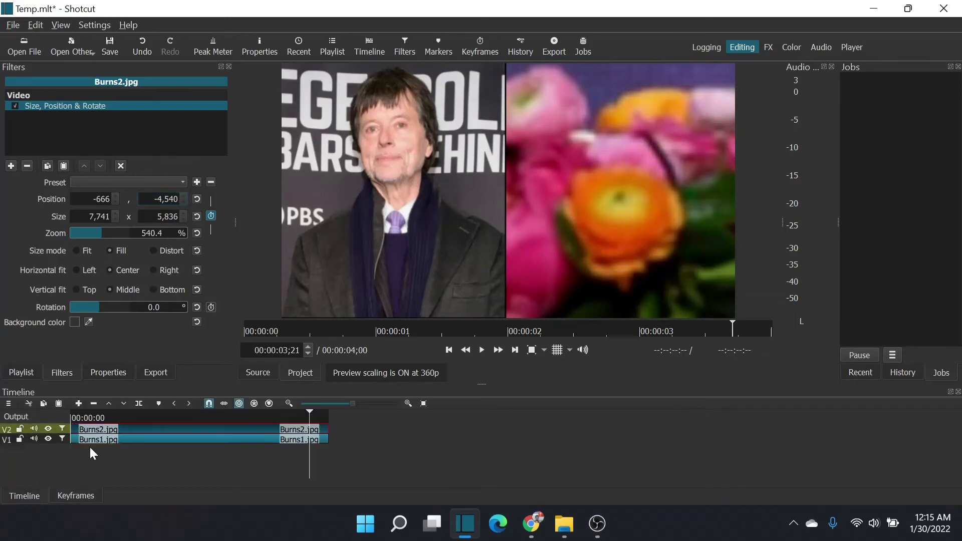
left_click(125, 440)
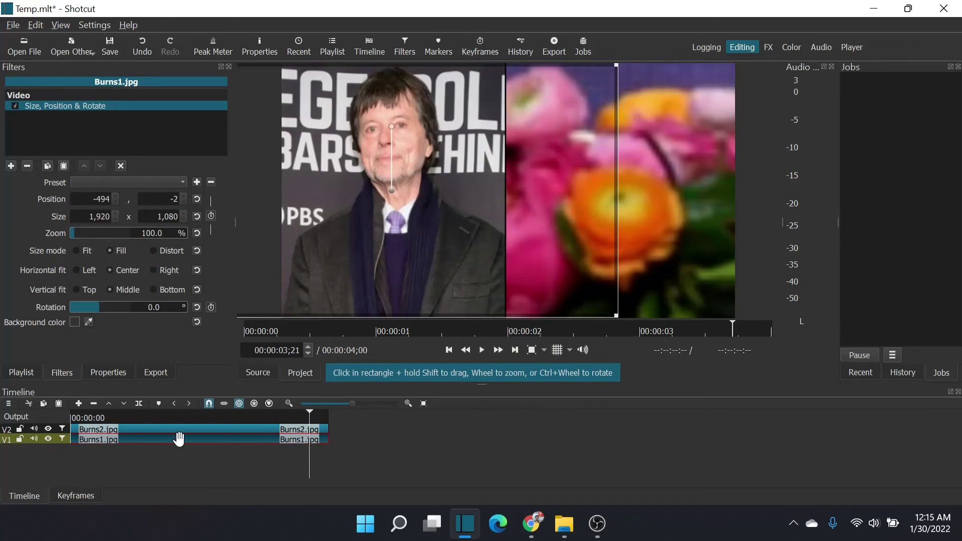
left_click(78, 497)
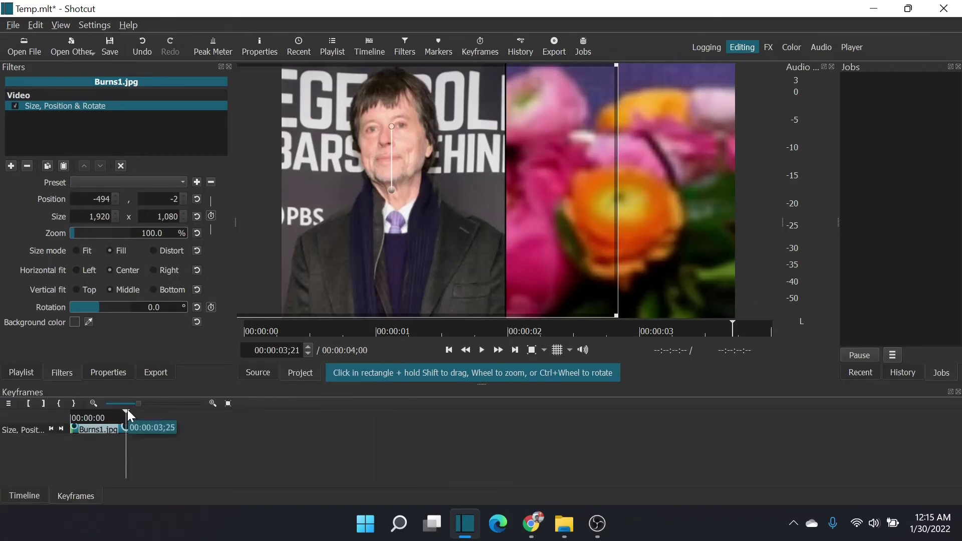
left_click_drag(121, 411, 32, 416)
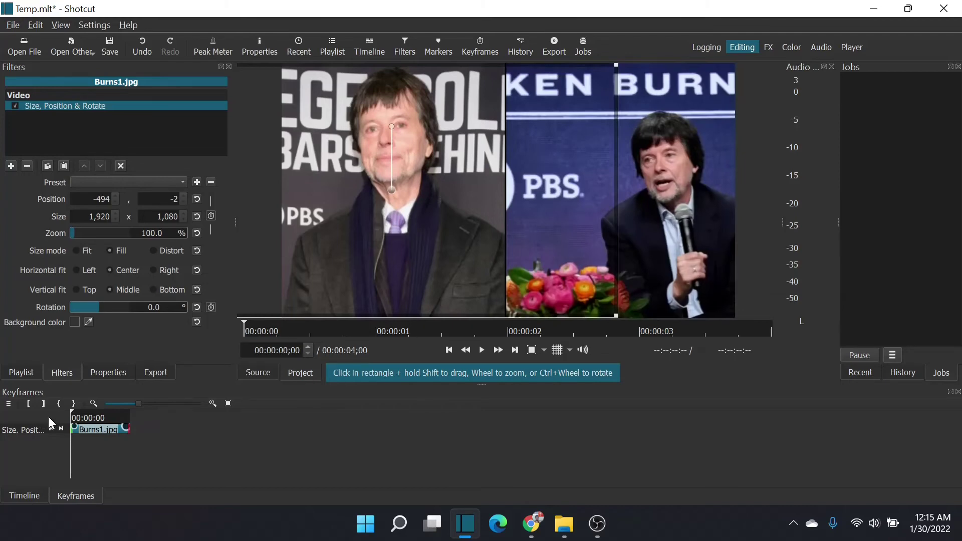
mouse_move(70, 411)
left_mouse_down()
mouse_move(122, 413)
mouse_move(58, 419)
left_mouse_up()
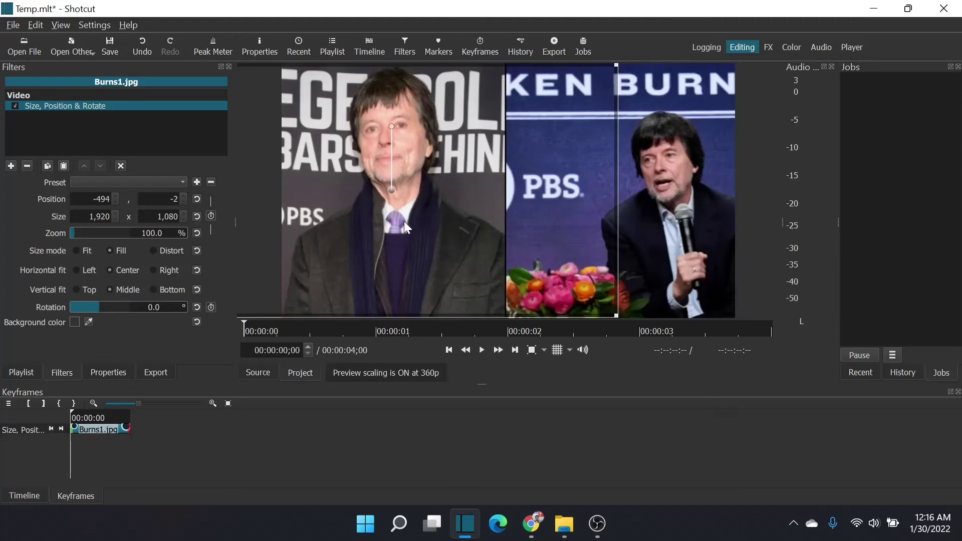
left_click(211, 216)
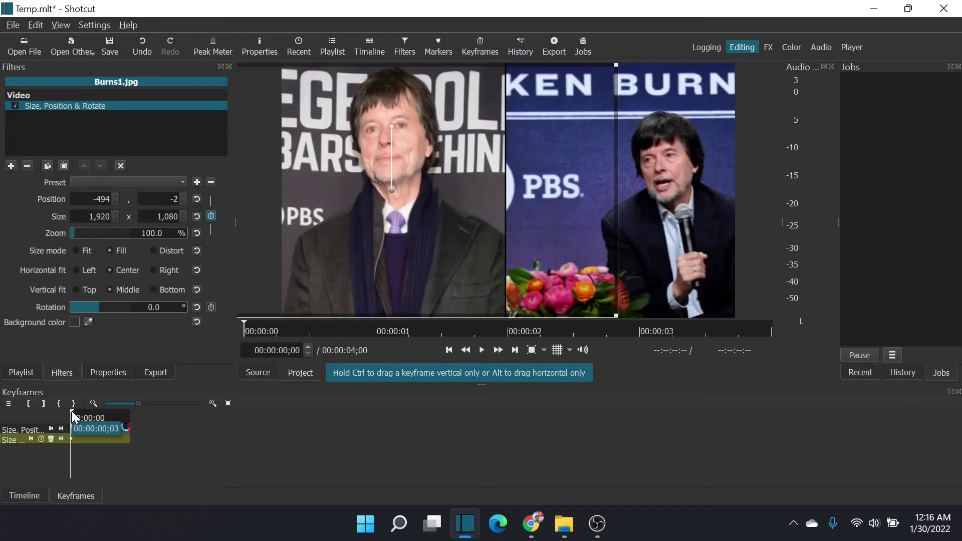
left_click_drag(74, 415, 175, 423)
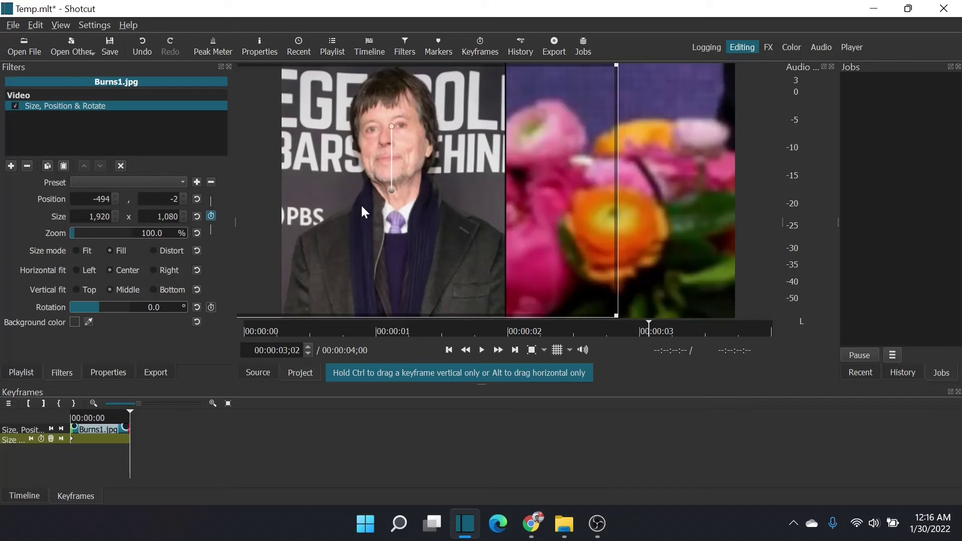
- Zoom Burns1.jpg's end keyframe to 669.4% and reposition it to -6,007,-4,091 to frame the purple tie
left_click_drag(392, 192, 388, 135)
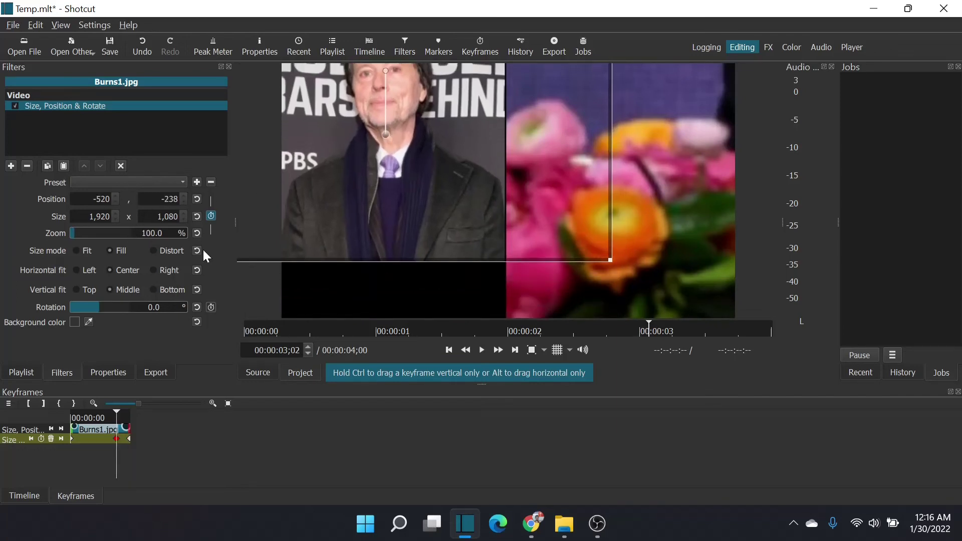
left_click_drag(72, 233, 97, 233)
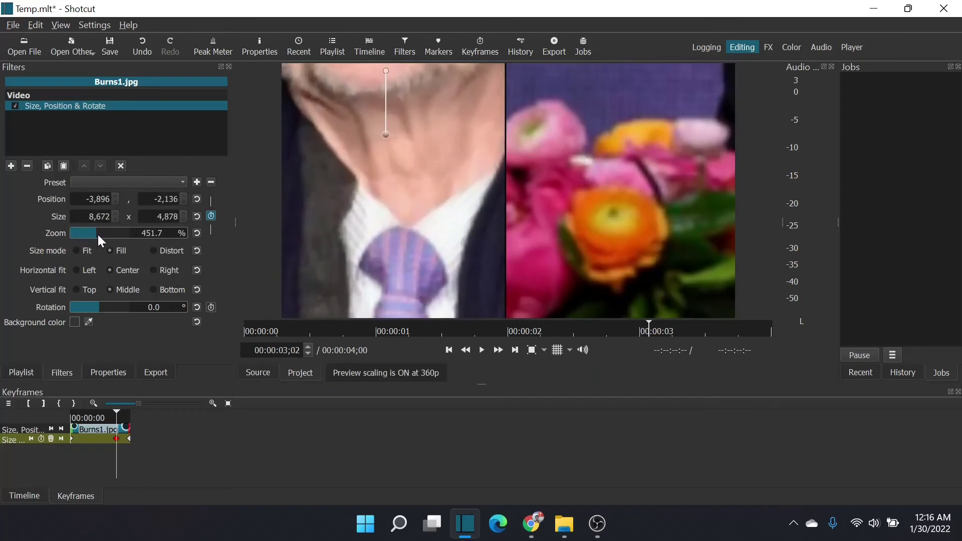
left_click_drag(387, 135, 384, 9)
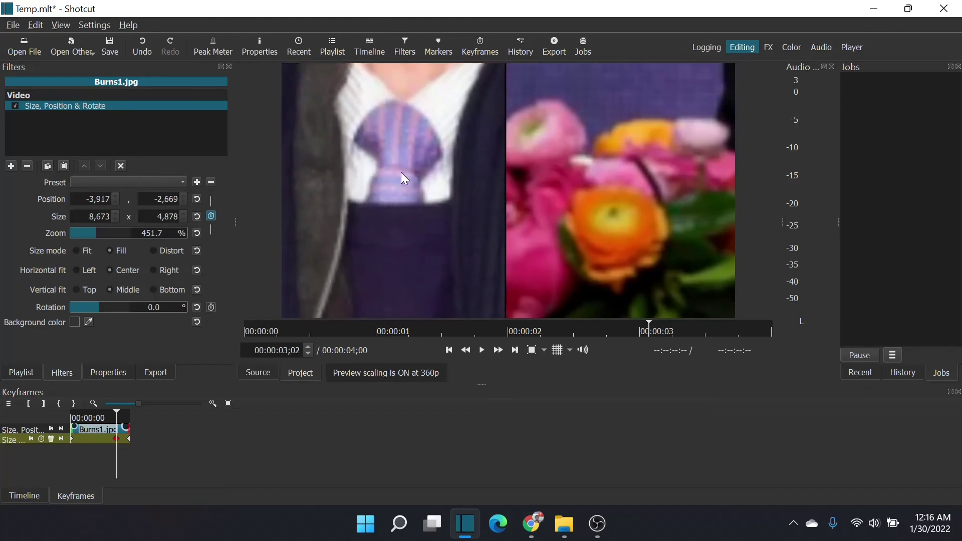
mouse_move(108, 231)
left_mouse_down()
mouse_move(94, 233)
mouse_move(111, 234)
left_mouse_up()
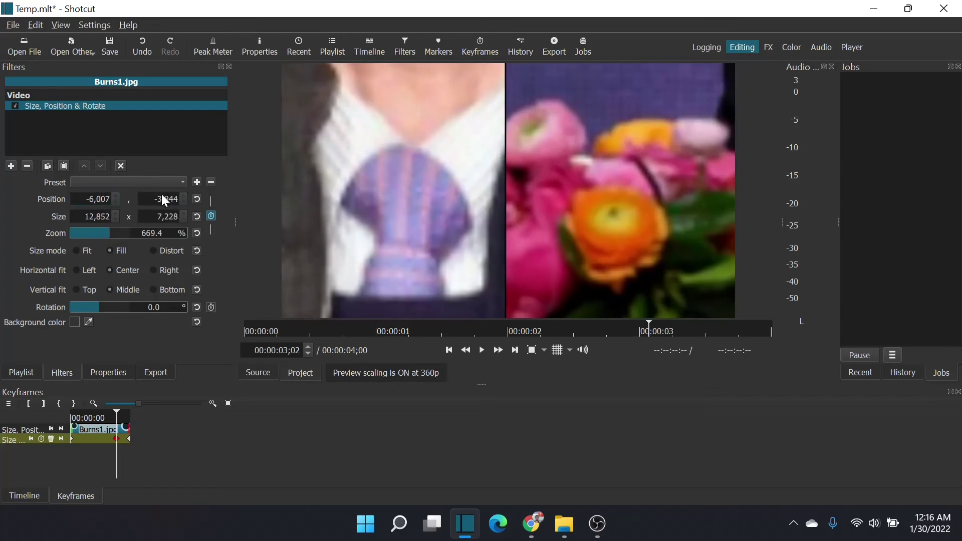
scroll(163, 198, "down", 20)
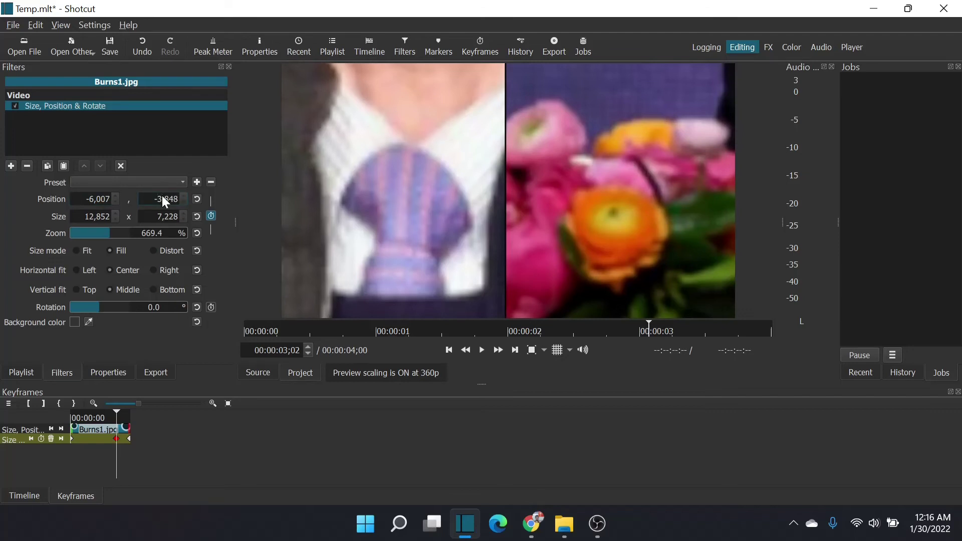
scroll(162, 199, "down", 20)
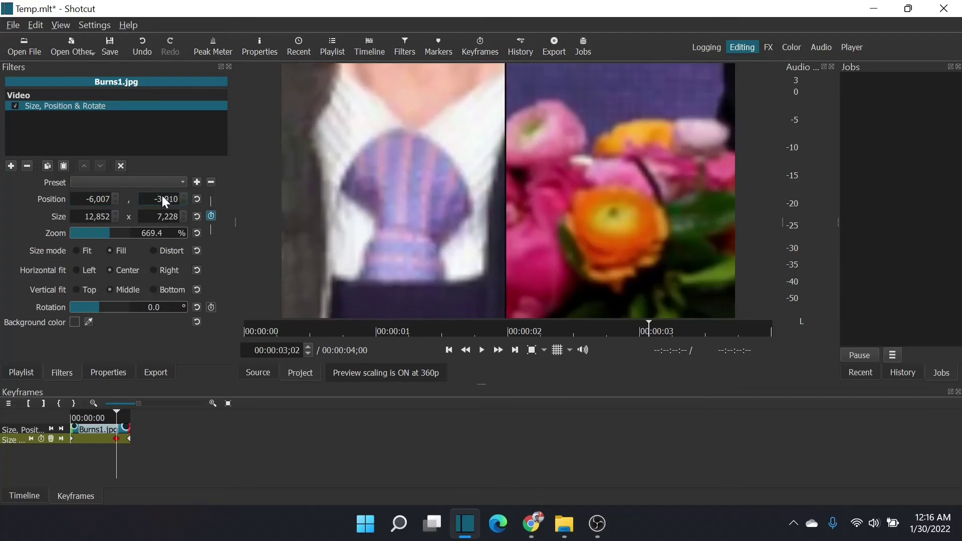
scroll(165, 202, "down", 20)
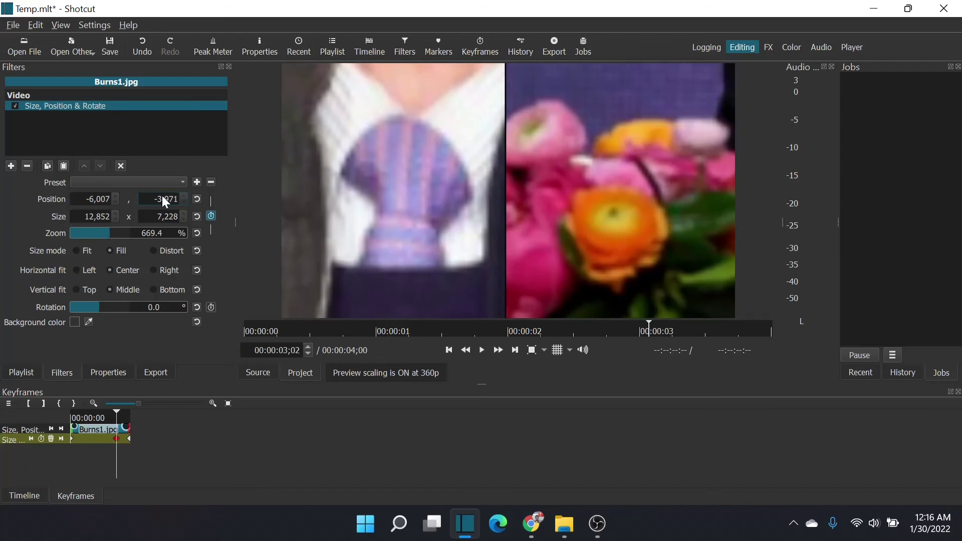
scroll(165, 201, "down", 20)
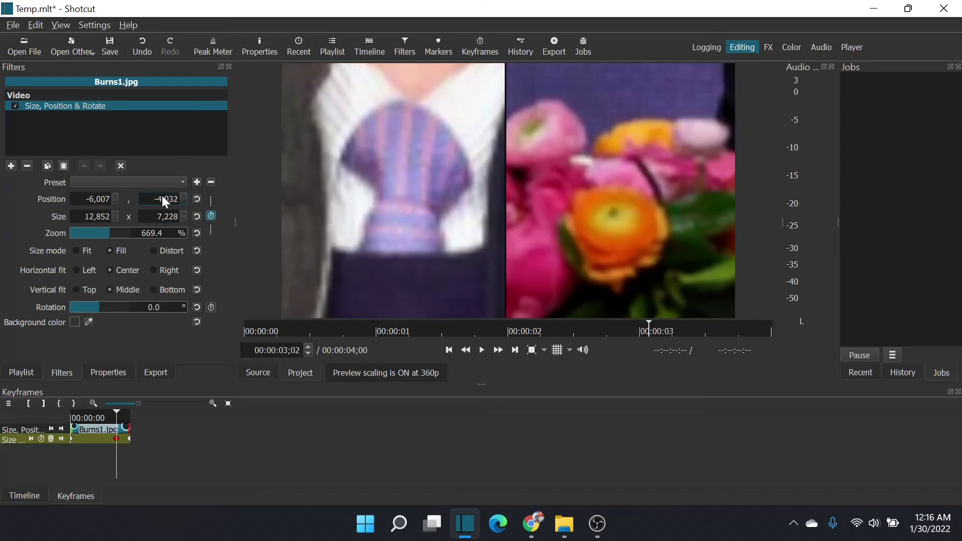
scroll(165, 201, "down", 11)
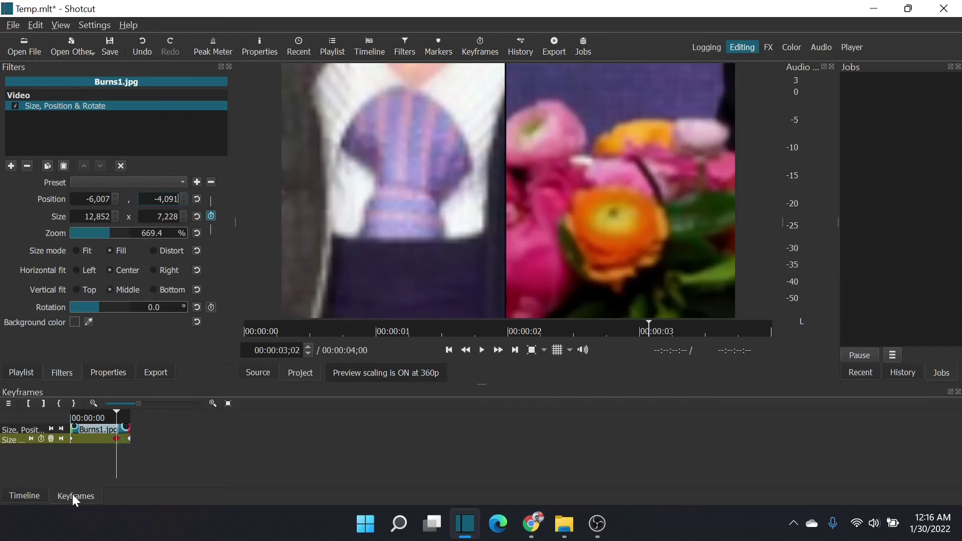
left_click(35, 495)
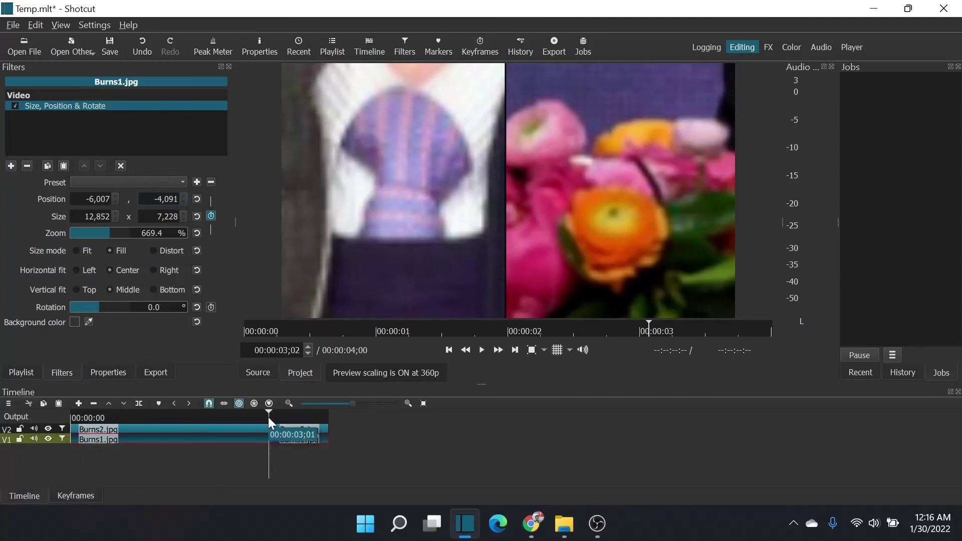
left_click_drag(268, 418, 74, 436)
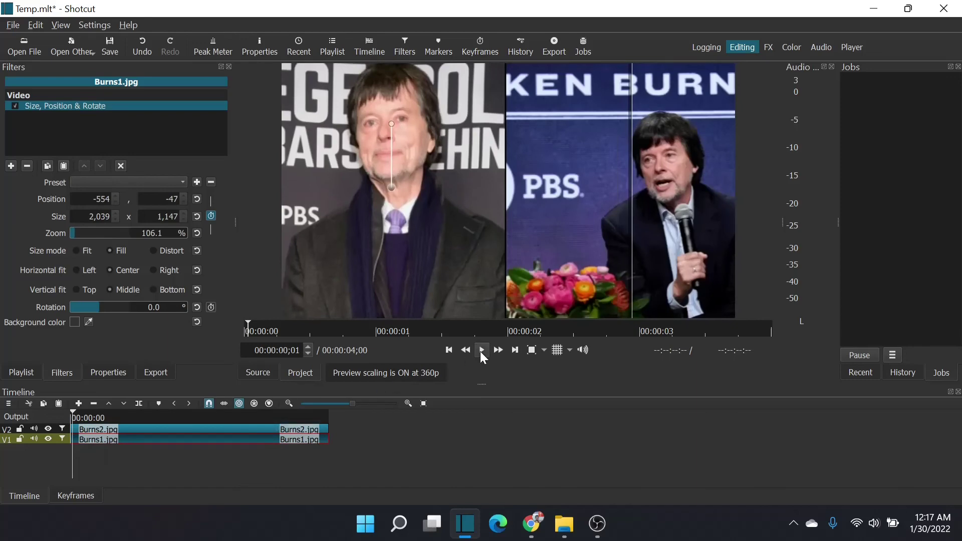
left_click(481, 351)
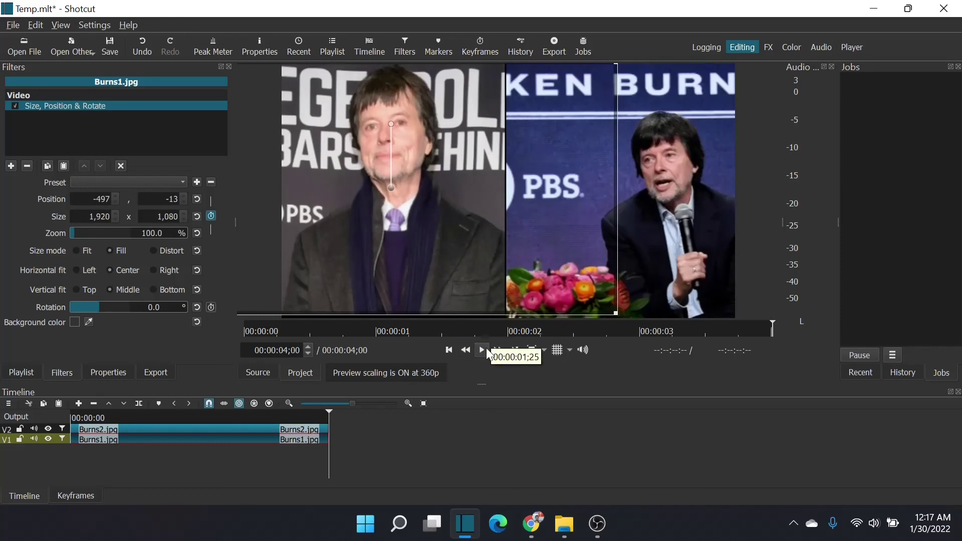
left_click(75, 496)
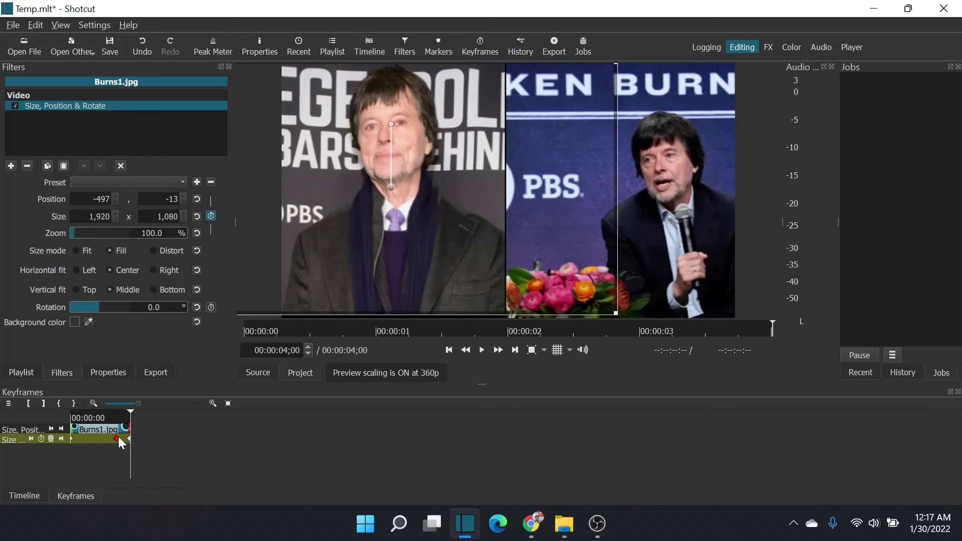
- Move Burns1.jpg's zoomed keyframe to the clip end, then show Burns2.jpg's keyframes on V2
left_click_drag(123, 437, 133, 438)
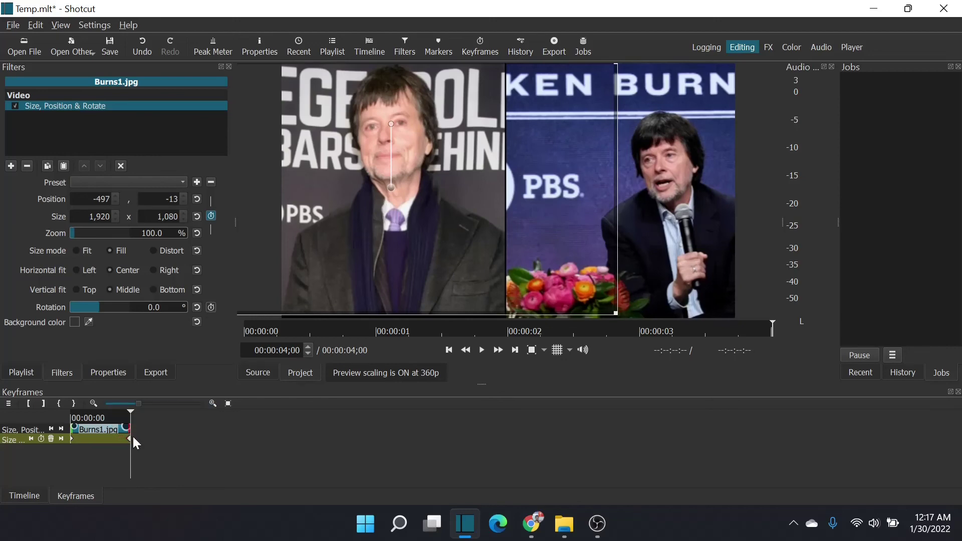
left_click(38, 500)
left_click(261, 425)
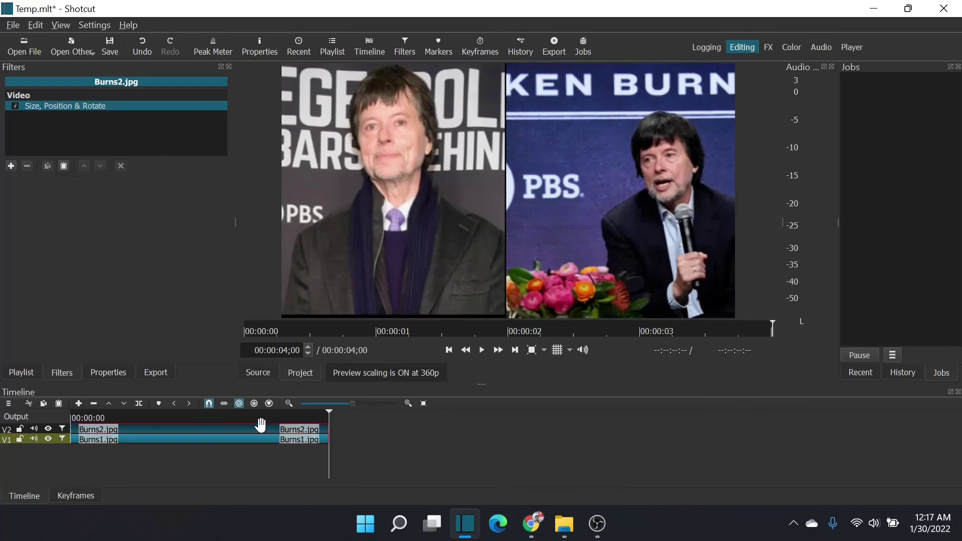
left_click(65, 498)
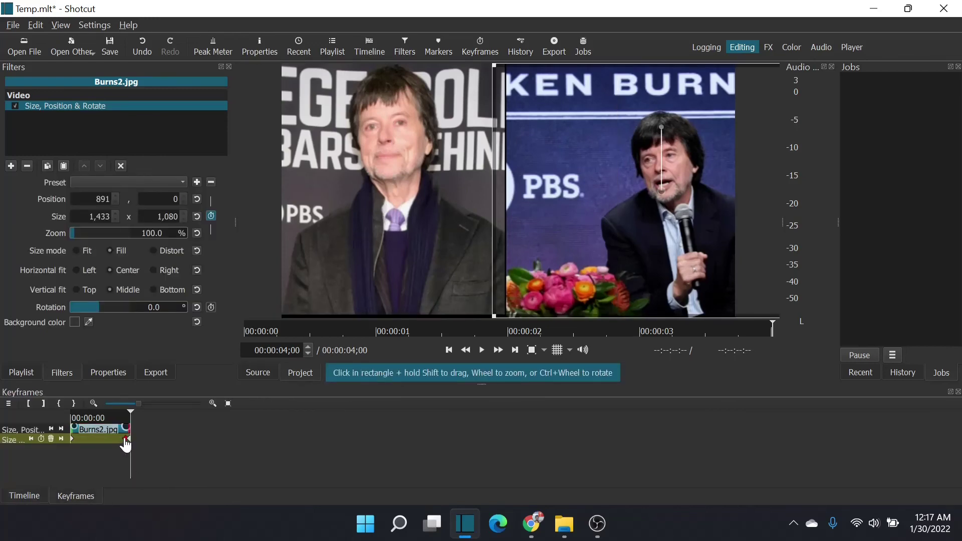
- Rewind to the start and play the split screen with both photos zooming in
mouse_move(129, 444)
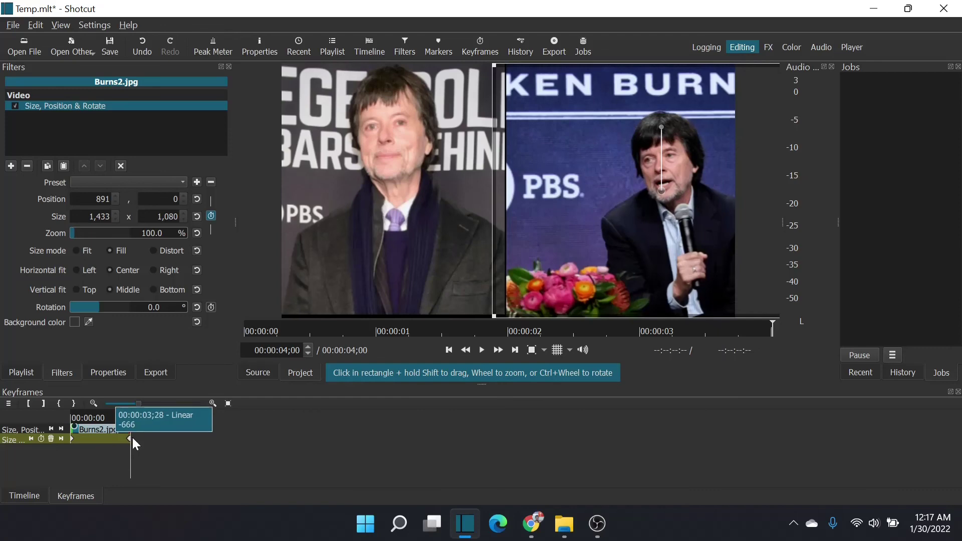
left_click(33, 496)
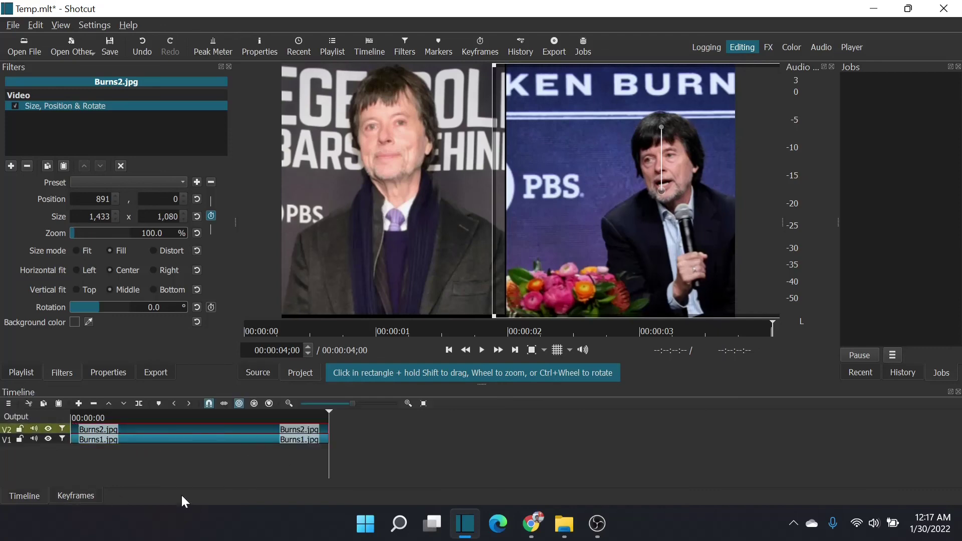
left_click_drag(330, 410, 81, 422)
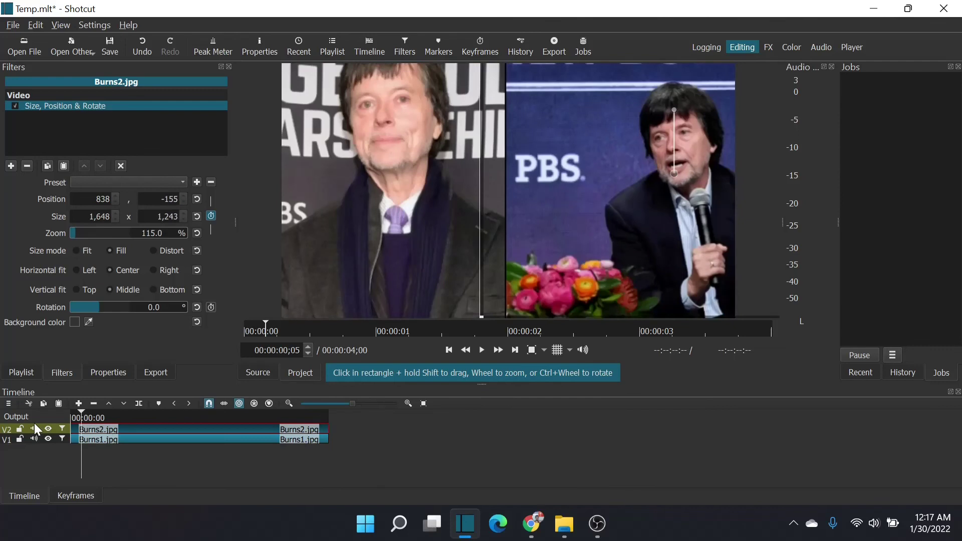
left_click(483, 351)
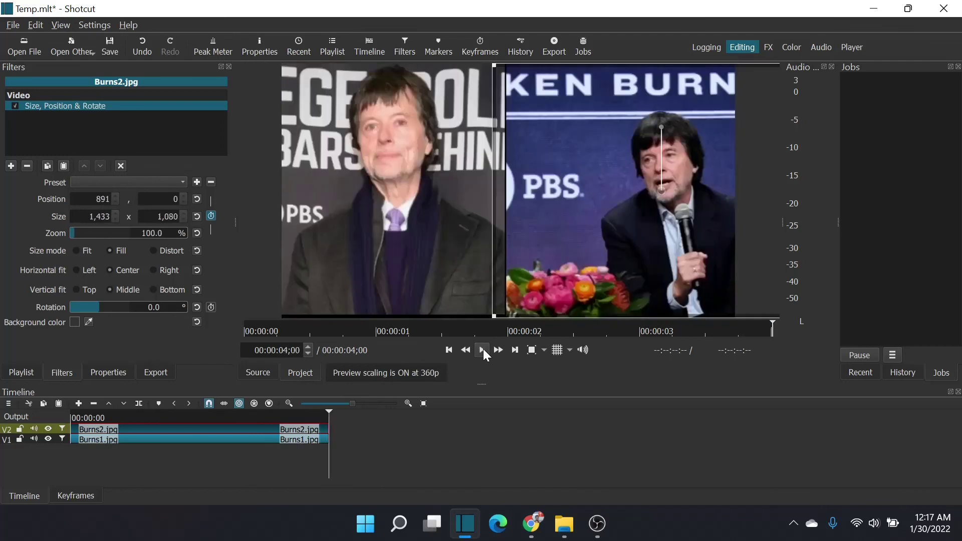
left_click(484, 350)
left_click(449, 350)
left_click(483, 350)
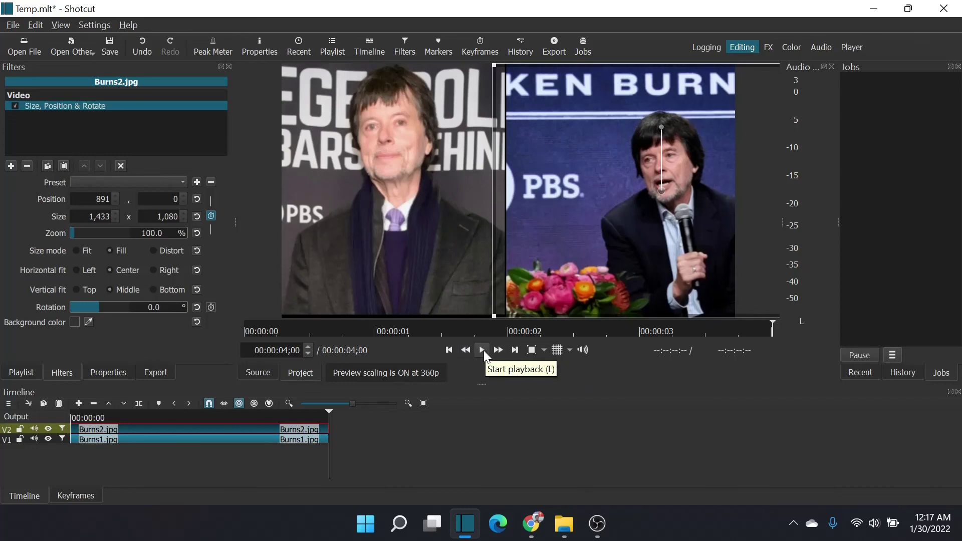
mouse_move(606, 535)
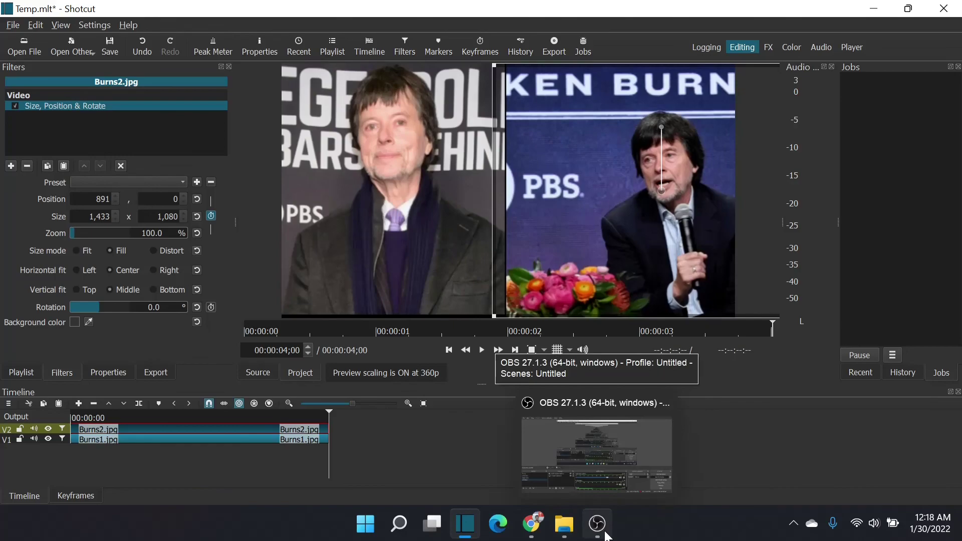